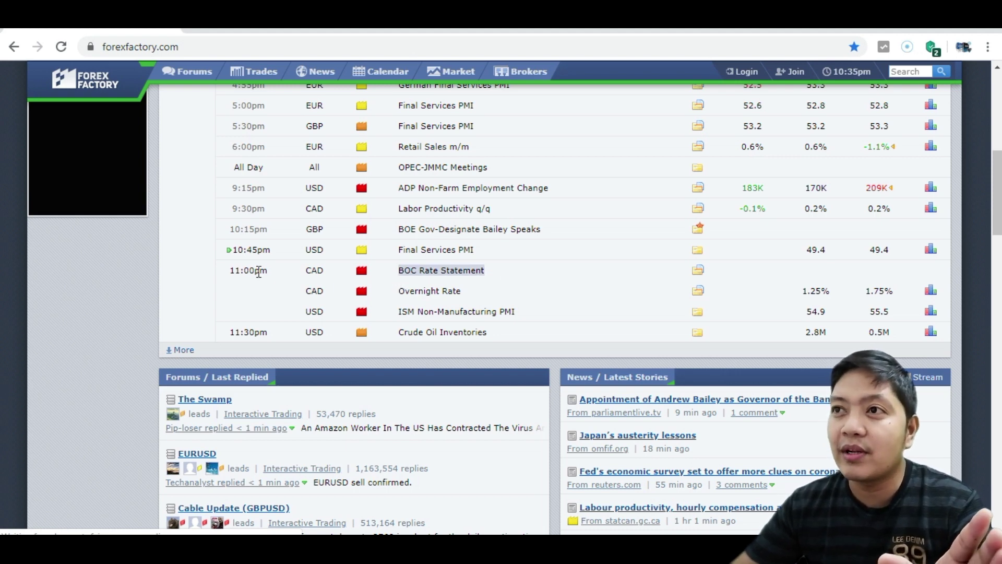
Step: Highlight the 11:00pm release time, BOC Rate Statement and Overnight Rate news events
{"action": "double_click", "coordinate": [238, 270]}
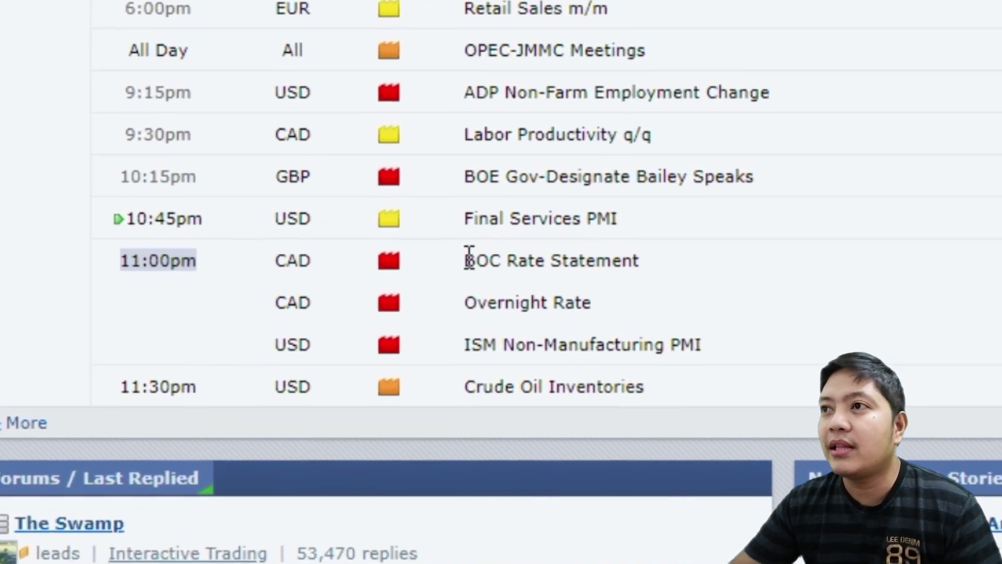
{"action": "left_click_drag", "start_coordinate": [466, 259], "coordinate": [680, 268]}
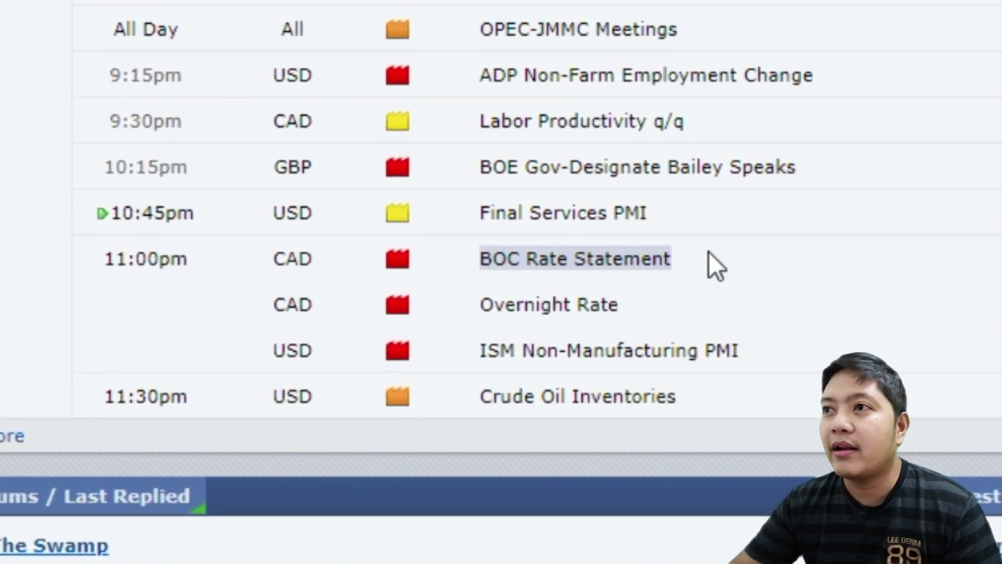
{"action": "left_click_drag", "start_coordinate": [477, 309], "coordinate": [668, 299]}
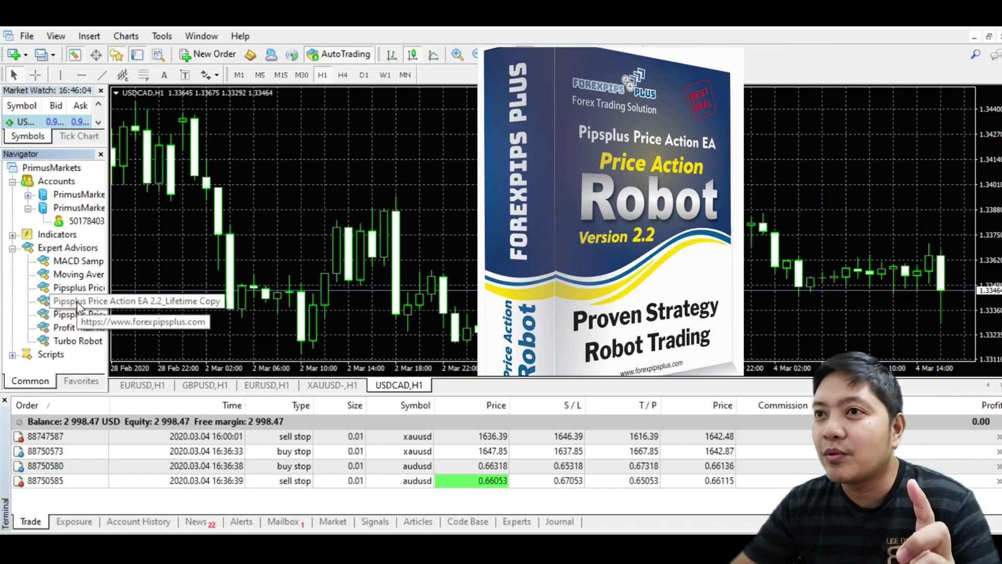
Step: Attach the Pipsplus Price Action EA to the USDCAD H1 chart and show its Inputs
{"action": "left_click_drag", "start_coordinate": [79, 307], "coordinate": [468, 190]}
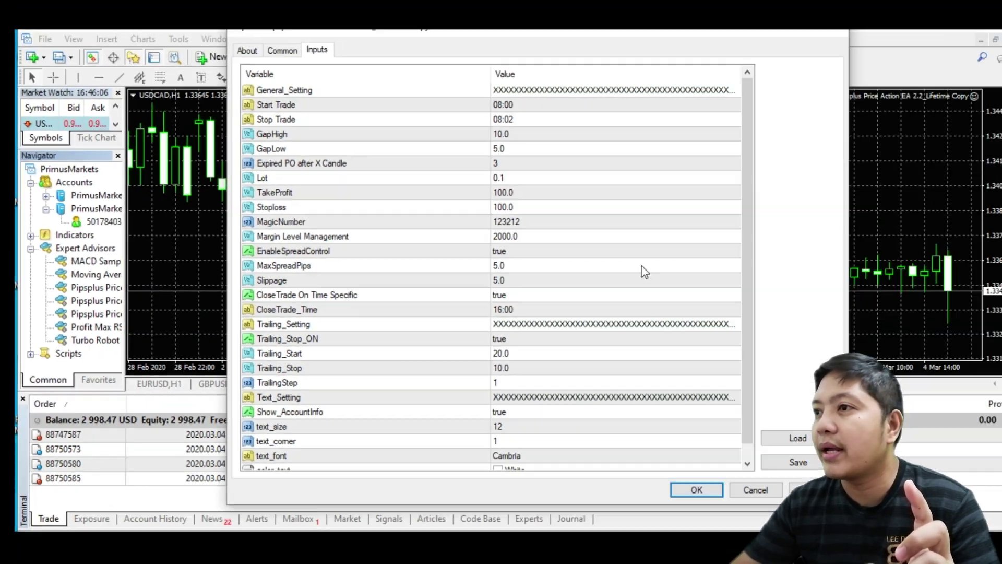
{"action": "left_click", "coordinate": [752, 490]}
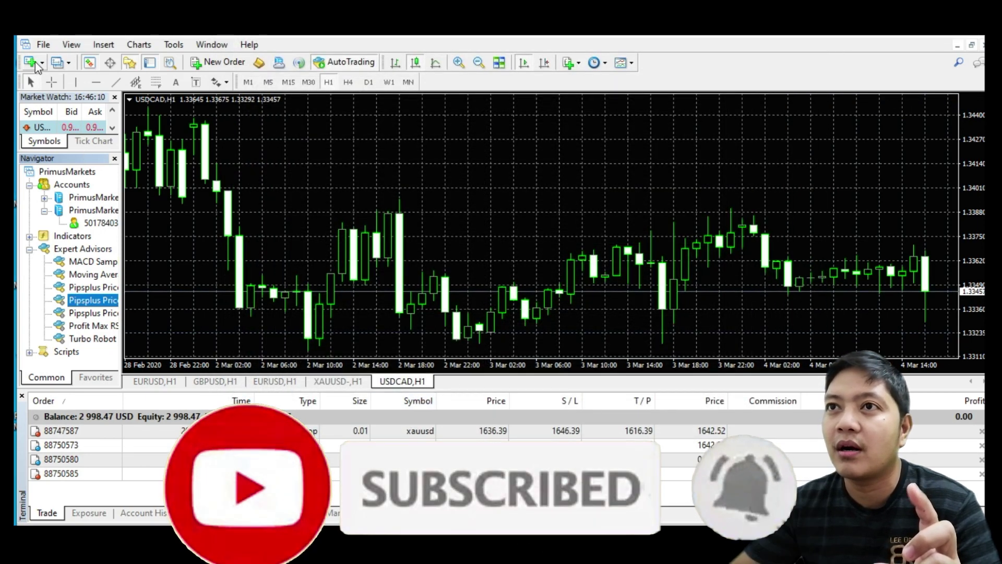
{"action": "left_click", "coordinate": [35, 63]}
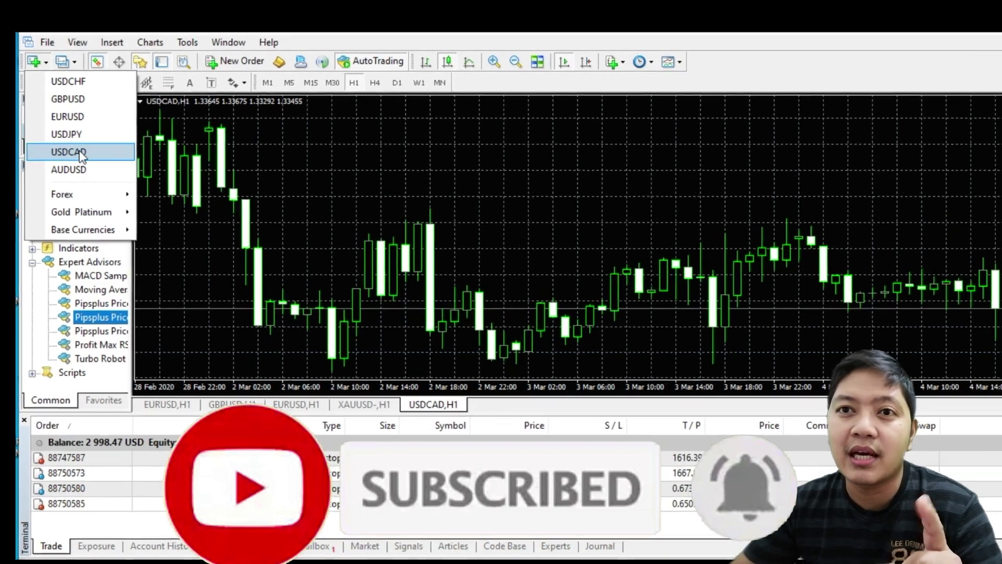
{"action": "left_click", "coordinate": [614, 233]}
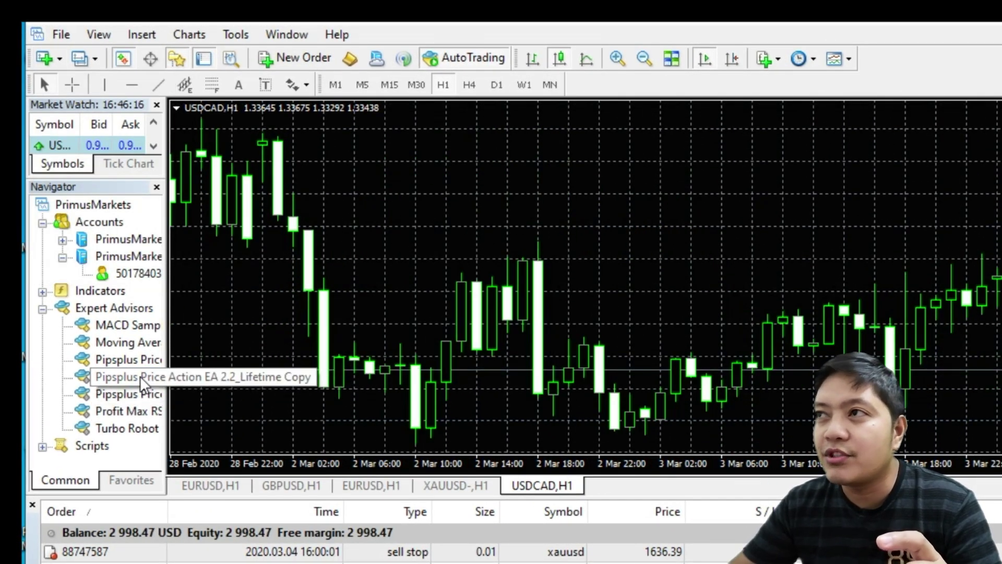
{"action": "left_click_drag", "start_coordinate": [141, 381], "coordinate": [728, 152]}
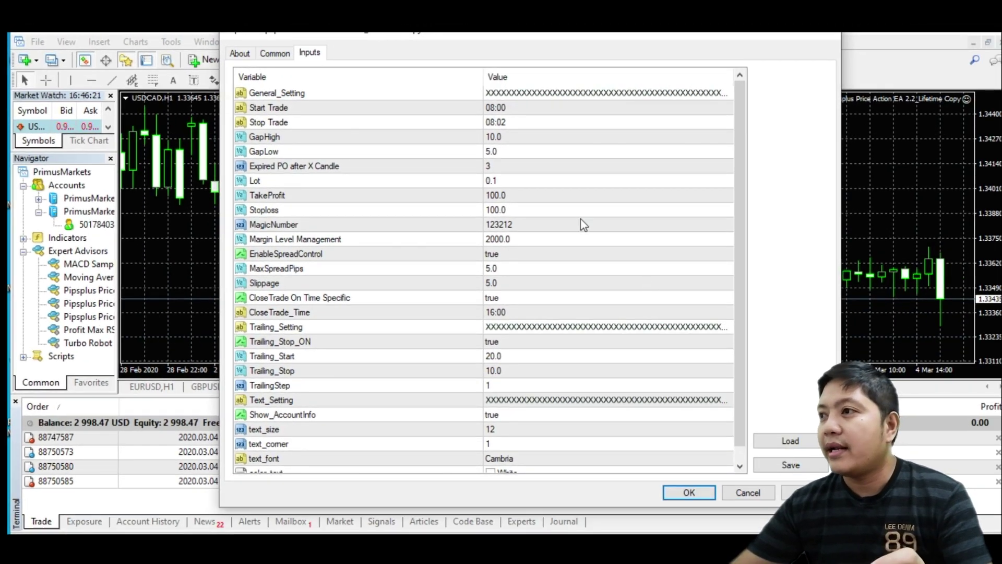
{"action": "left_click", "coordinate": [791, 465]}
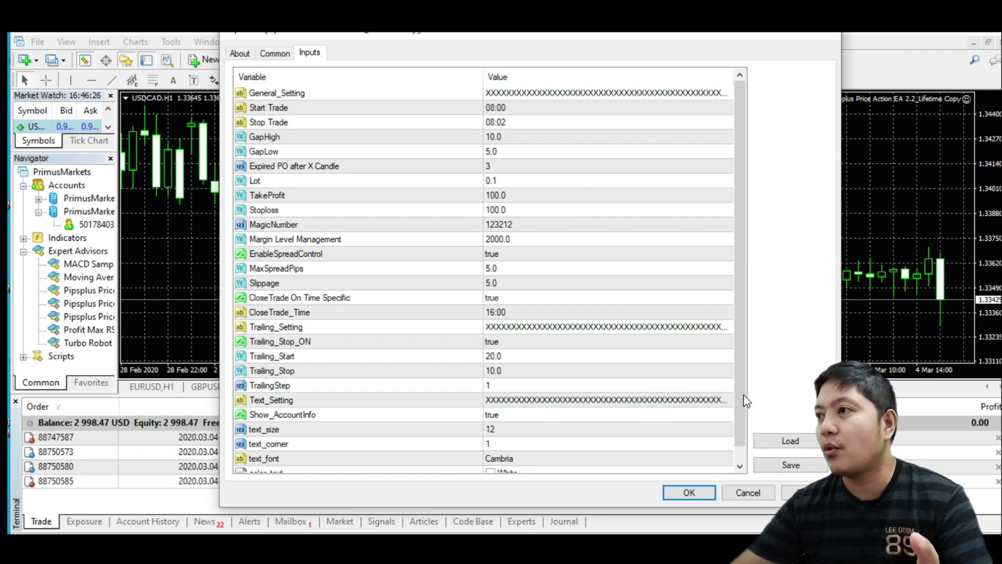
Step: Load the USDCAD.set preset so the EA trades 16:58–17:02 with lot 1.0 and take profit 200.0
{"action": "left_click", "coordinate": [790, 441]}
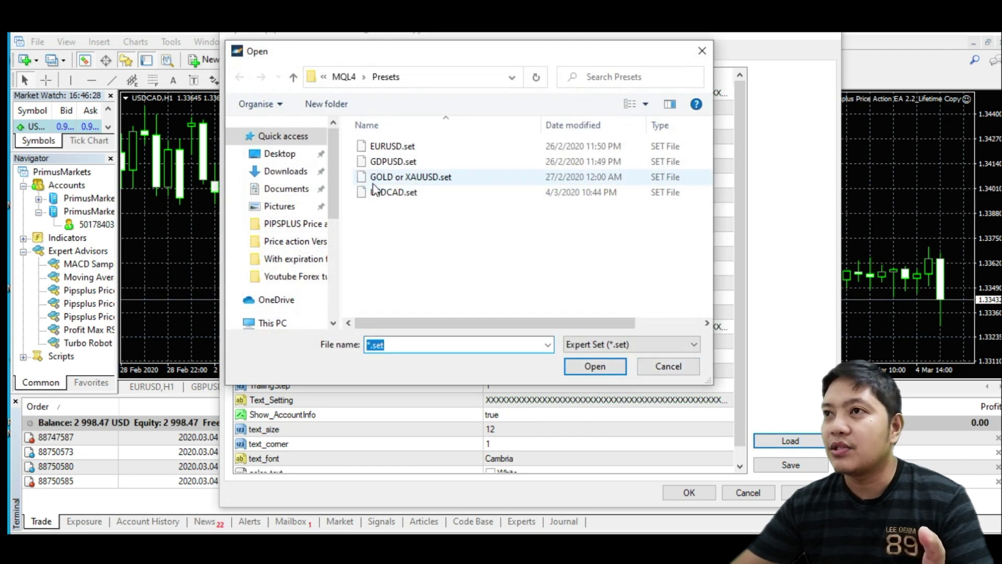
{"action": "left_click", "coordinate": [394, 193]}
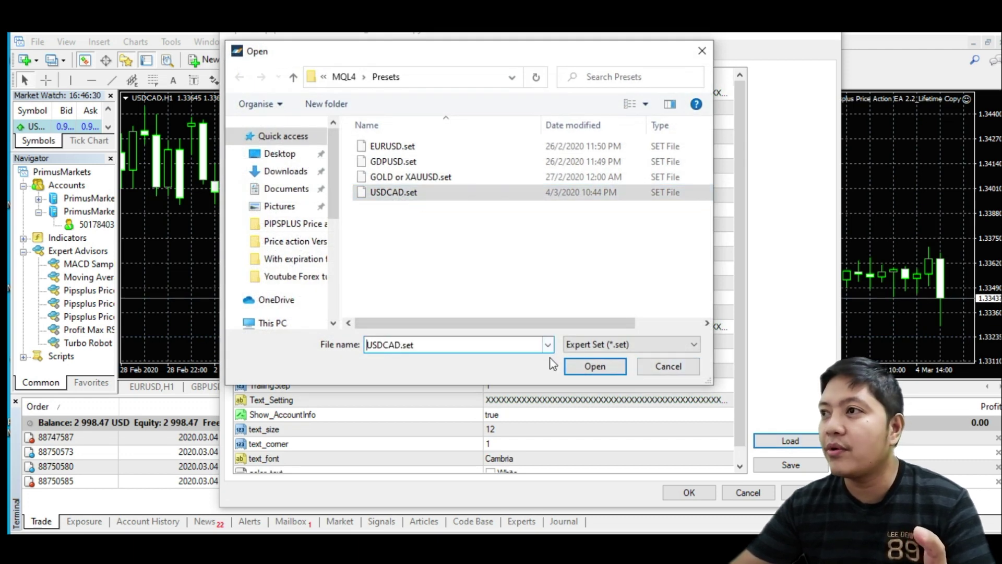
{"action": "left_click", "coordinate": [594, 367]}
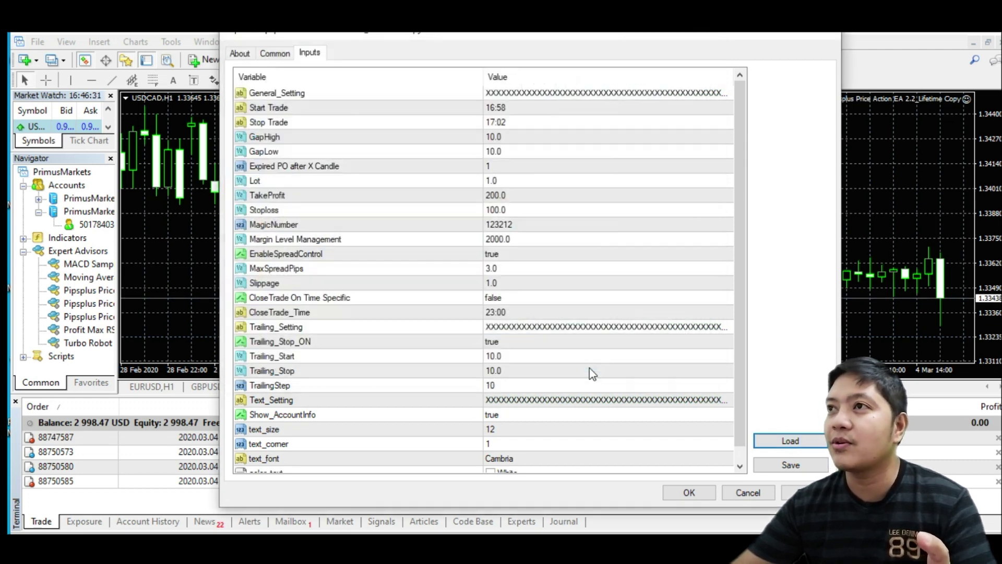
{"action": "left_click", "coordinate": [547, 114]}
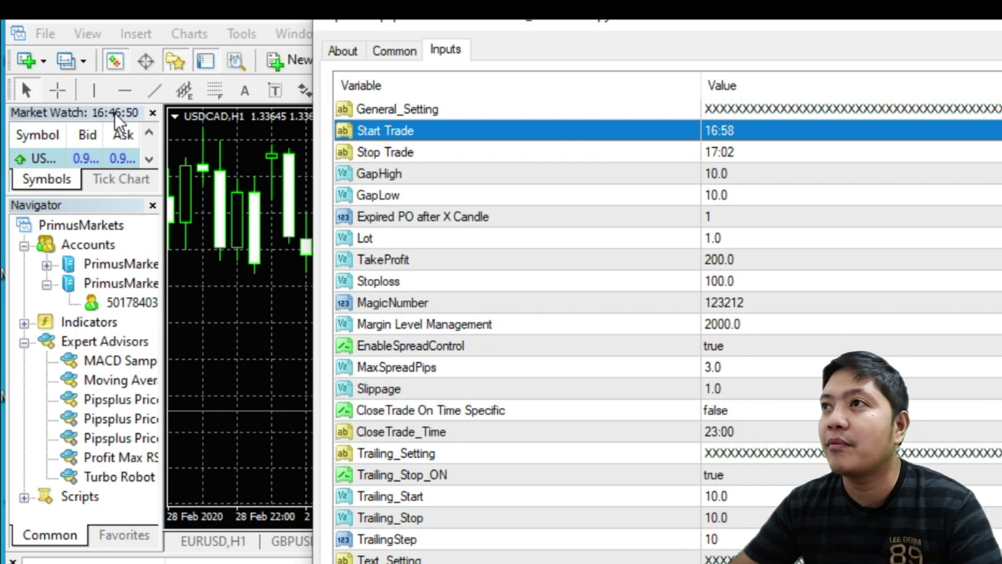
{"action": "left_click", "coordinate": [735, 150]}
{"action": "left_click", "coordinate": [740, 132]}
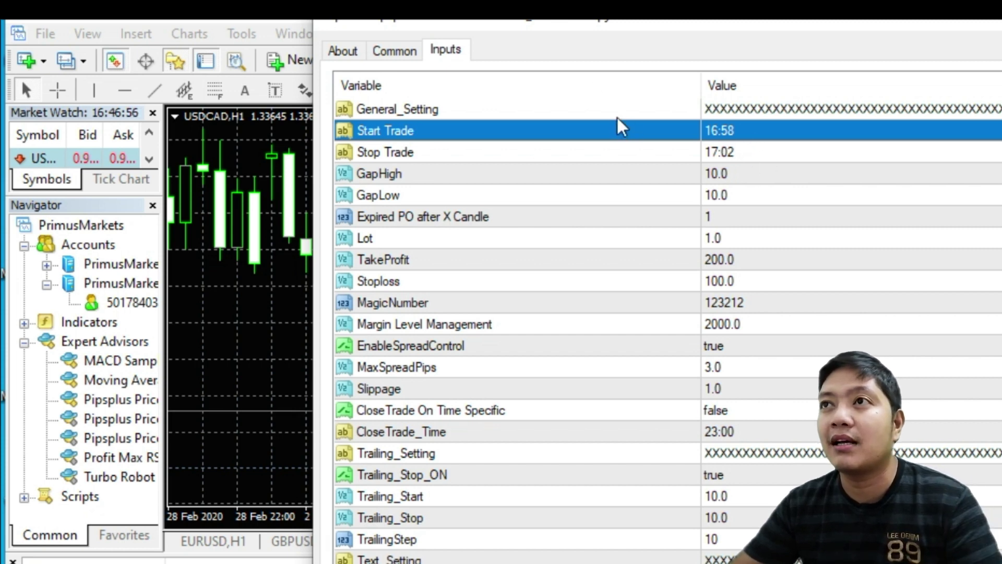
{"action": "left_click_drag", "start_coordinate": [783, 29], "coordinate": [788, 75]}
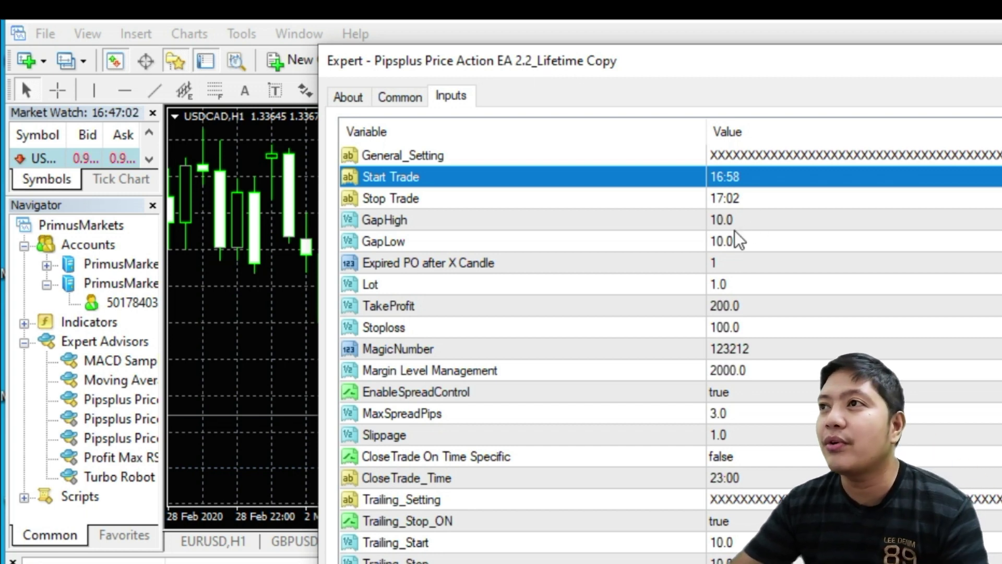
{"action": "key", "text": "Down"}
{"action": "key", "text": "Up"}
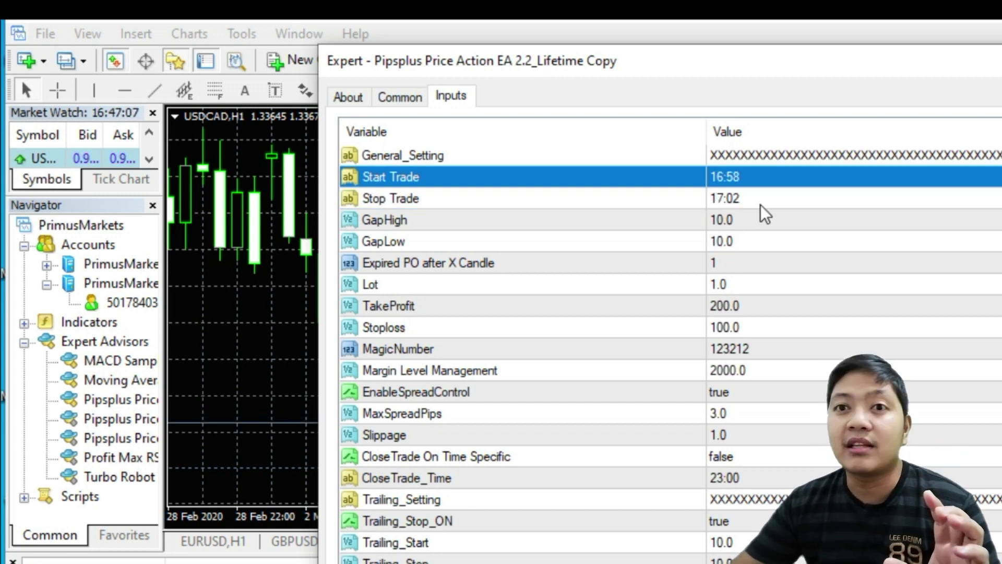
{"action": "key", "text": "Down"}
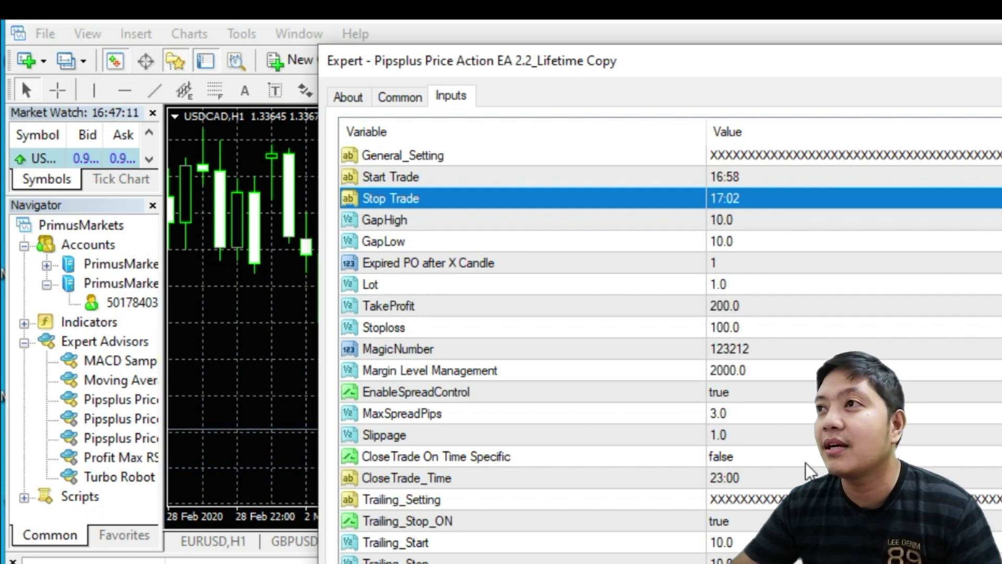
{"action": "key", "text": "Down"}
{"action": "key", "text": "Down"}
{"action": "key", "text": "Down"}
{"action": "key", "text": "Up"}
{"action": "key", "text": "Up"}
{"action": "key", "text": "Up"}
{"action": "key", "text": "Up"}
{"action": "key", "text": "Down"}
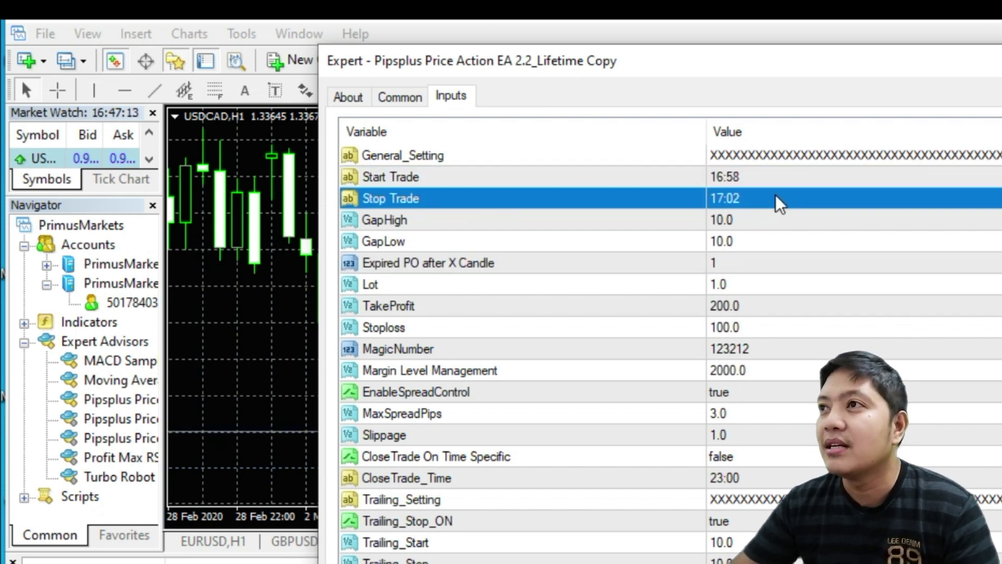
{"action": "key", "text": "Up"}
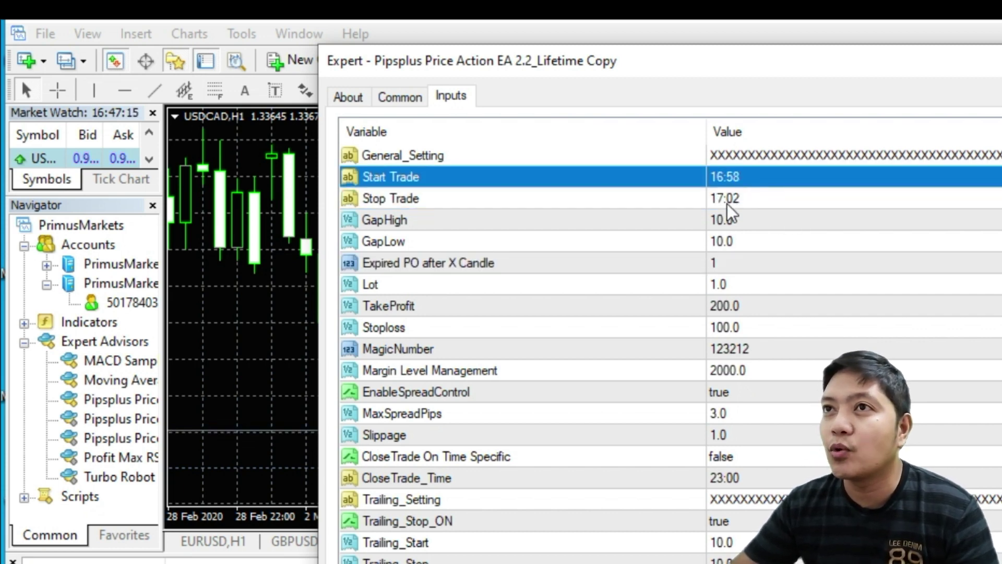
{"action": "key", "text": "Down"}
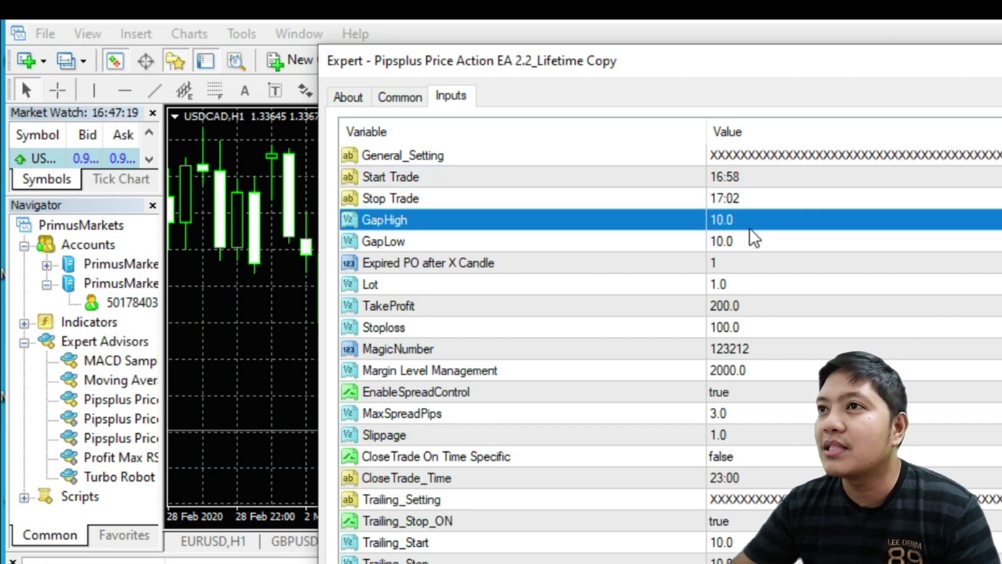
{"action": "key", "text": "Down"}
{"action": "key", "text": "Down"}
{"action": "key", "text": "Up"}
{"action": "key", "text": "Down"}
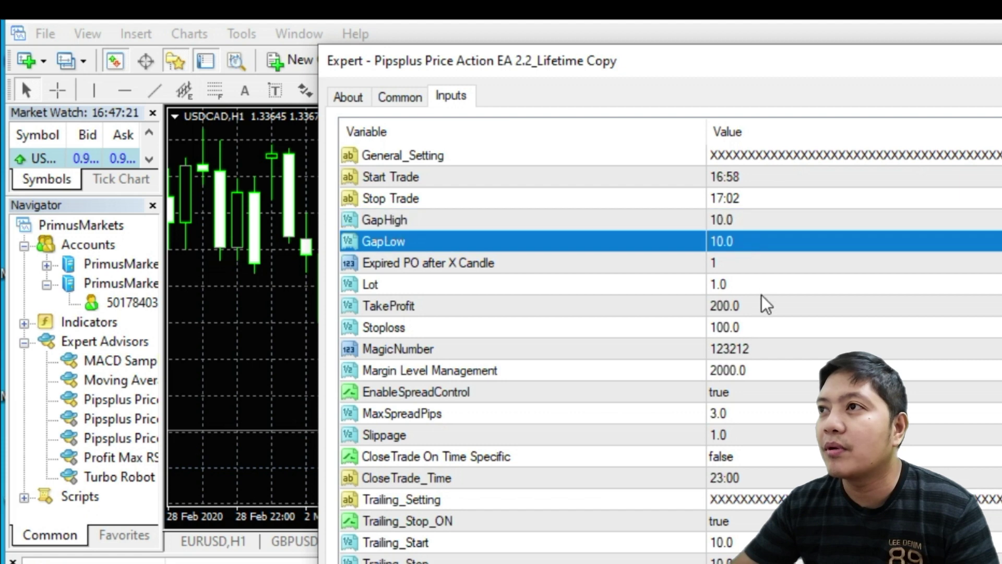
{"action": "key", "text": "Up"}
{"action": "left_click", "coordinate": [750, 238]}
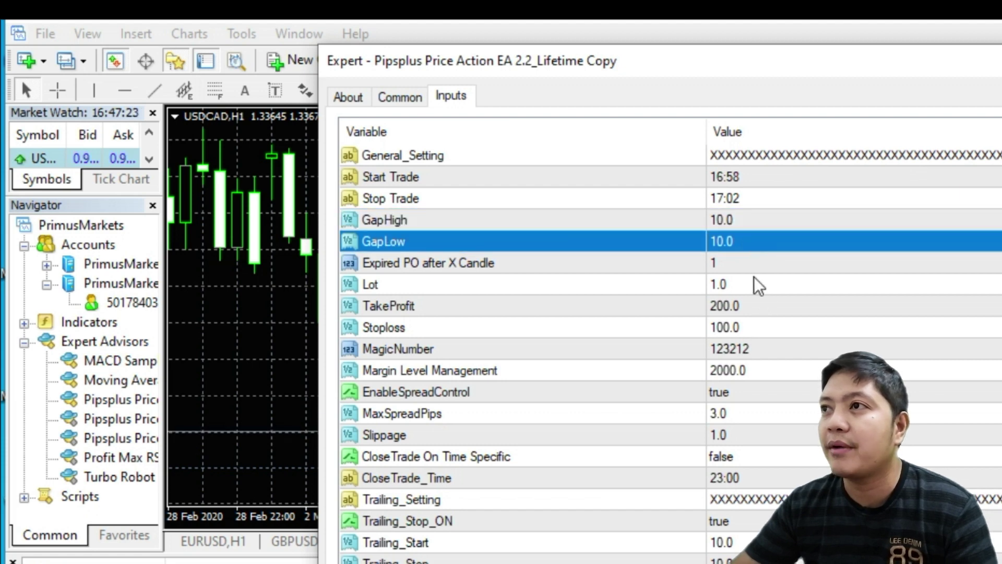
{"action": "left_click", "coordinate": [757, 285]}
{"action": "left_click", "coordinate": [757, 267]}
{"action": "left_click", "coordinate": [754, 292]}
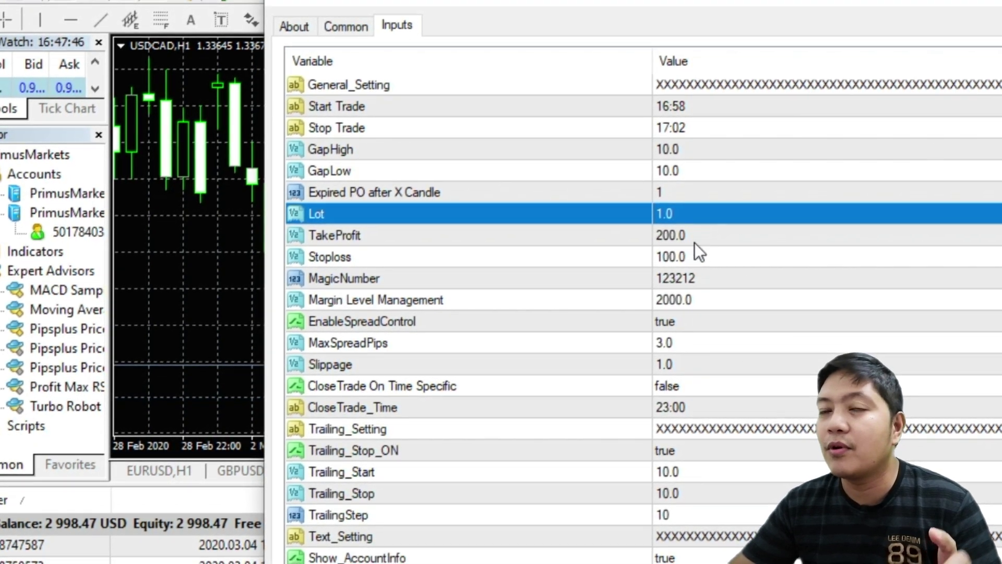
{"action": "left_click", "coordinate": [694, 242]}
Step: Edit the EA's Lot value, trying 0.01 before settling on 0.1
{"action": "left_click", "coordinate": [705, 219]}
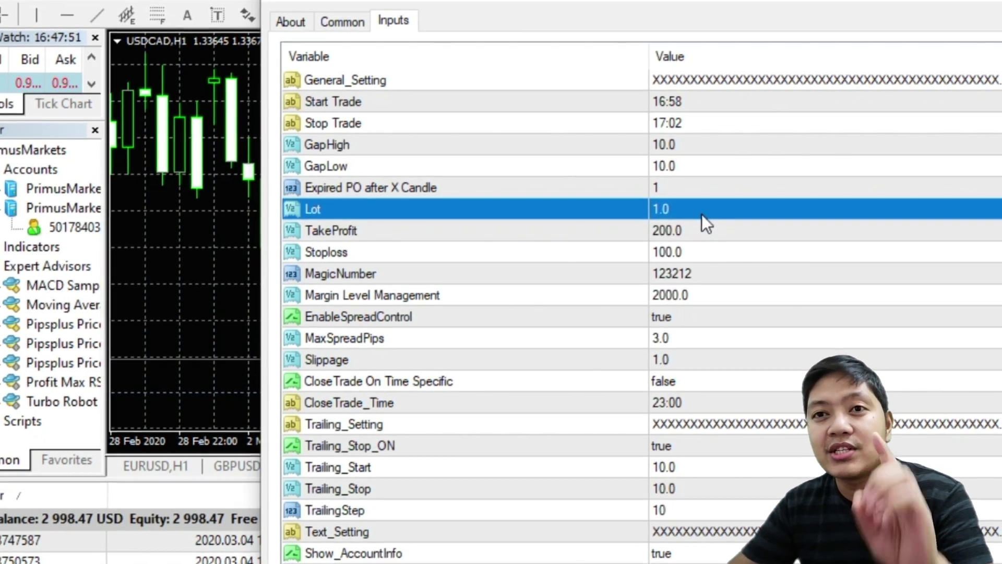
{"action": "left_click", "coordinate": [702, 209]}
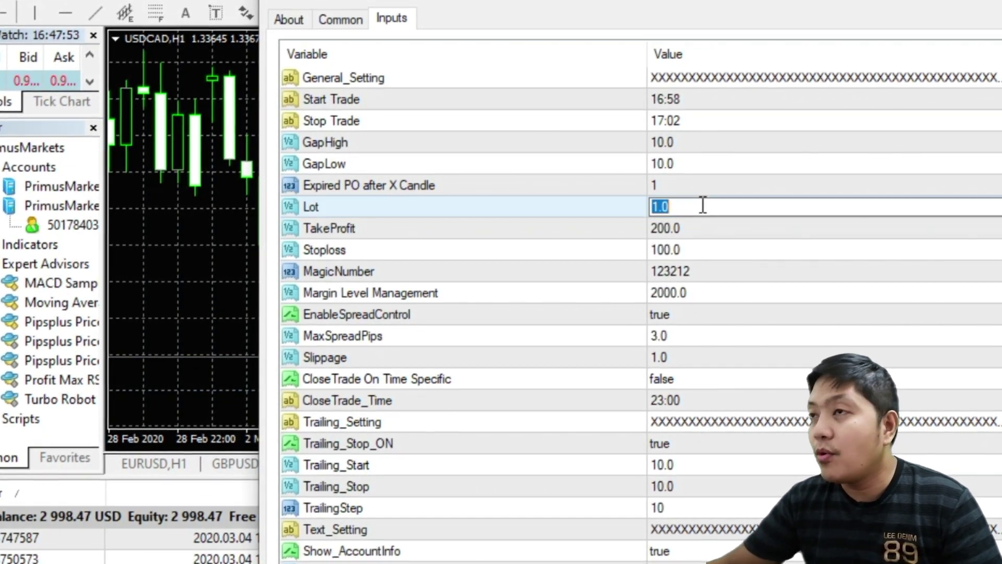
{"action": "type", "text": ".01"}
{"action": "left_click", "coordinate": [716, 234]}
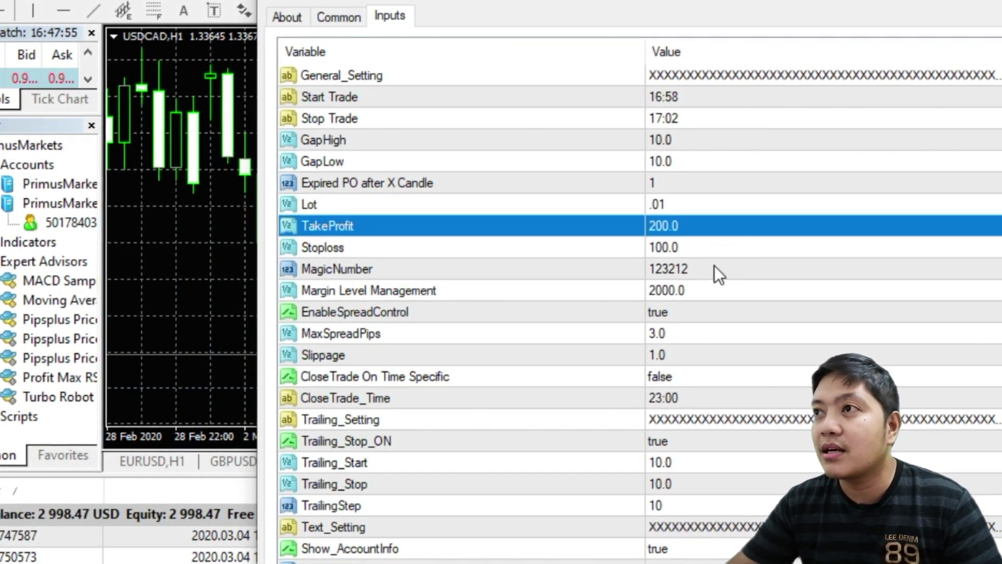
{"action": "left_click", "coordinate": [714, 269]}
{"action": "left_click", "coordinate": [650, 209]}
{"action": "key", "text": "Home"}
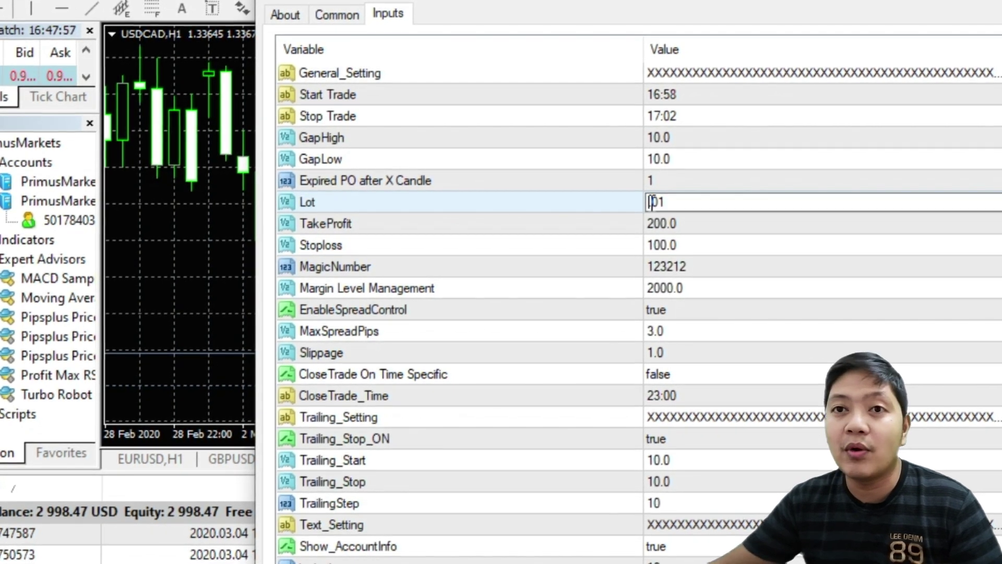
{"action": "type", "text": "0"}
{"action": "key", "text": "Return"}
{"action": "left_click", "coordinate": [660, 203]}
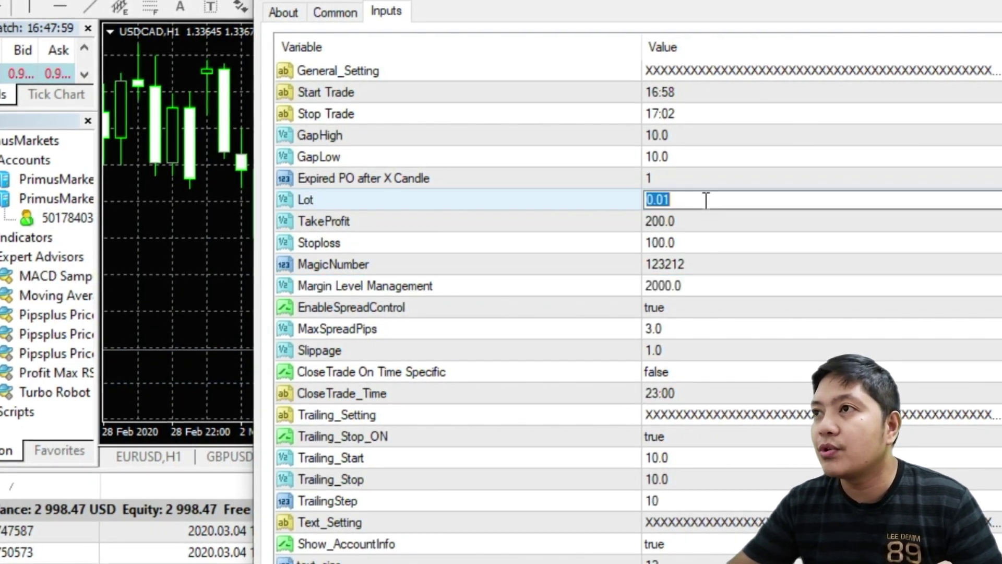
{"action": "left_click", "coordinate": [744, 197]}
{"action": "key", "text": "BackSpace"}
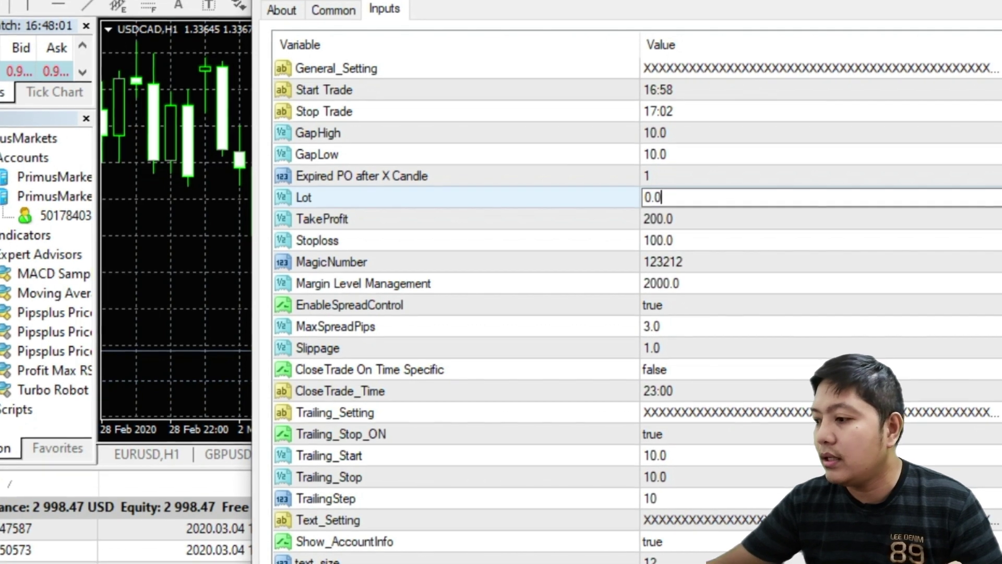
{"action": "key", "text": "BackSpace"}
{"action": "type", "text": "1"}
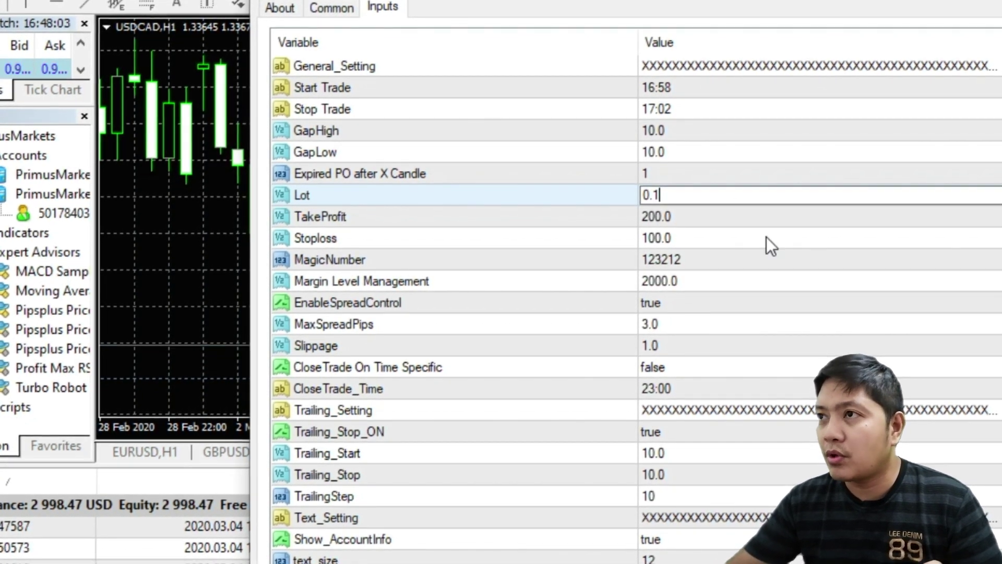
{"action": "left_click", "coordinate": [816, 276]}
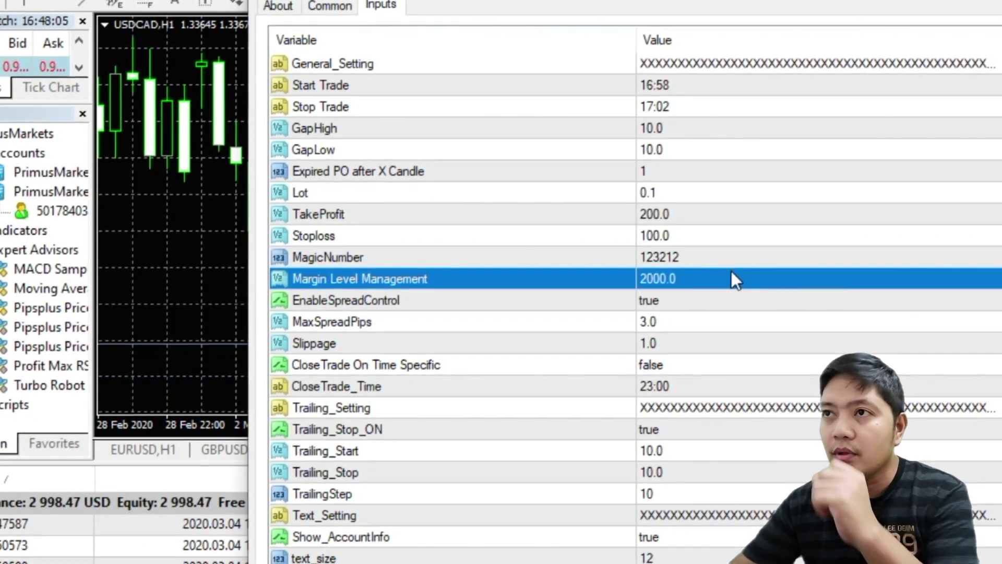
Step: Compare the Lot setting against the Stoploss and TakeProfit settings
{"action": "left_click", "coordinate": [732, 240]}
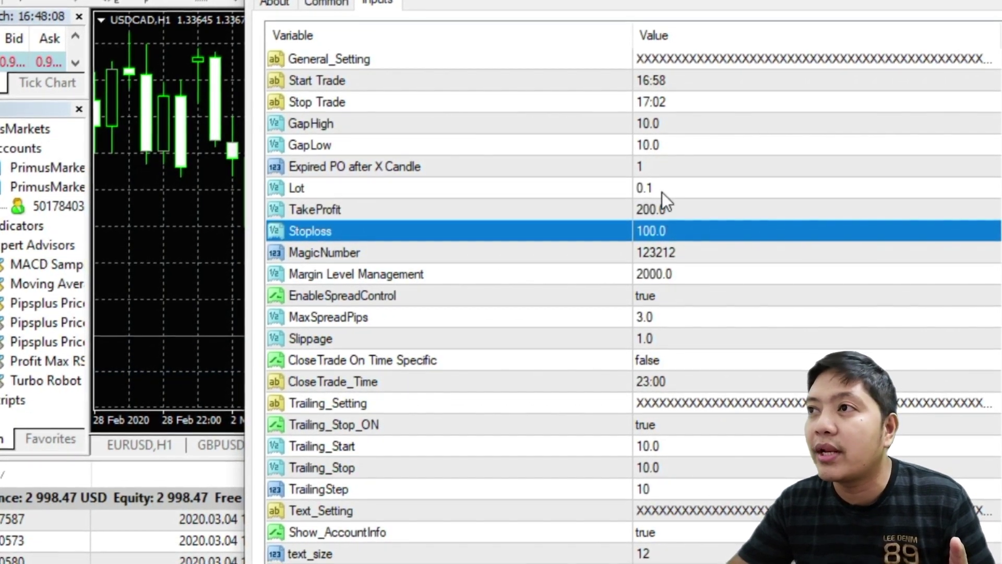
{"action": "left_click", "coordinate": [662, 191]}
{"action": "left_click", "coordinate": [668, 230]}
{"action": "left_click", "coordinate": [669, 196]}
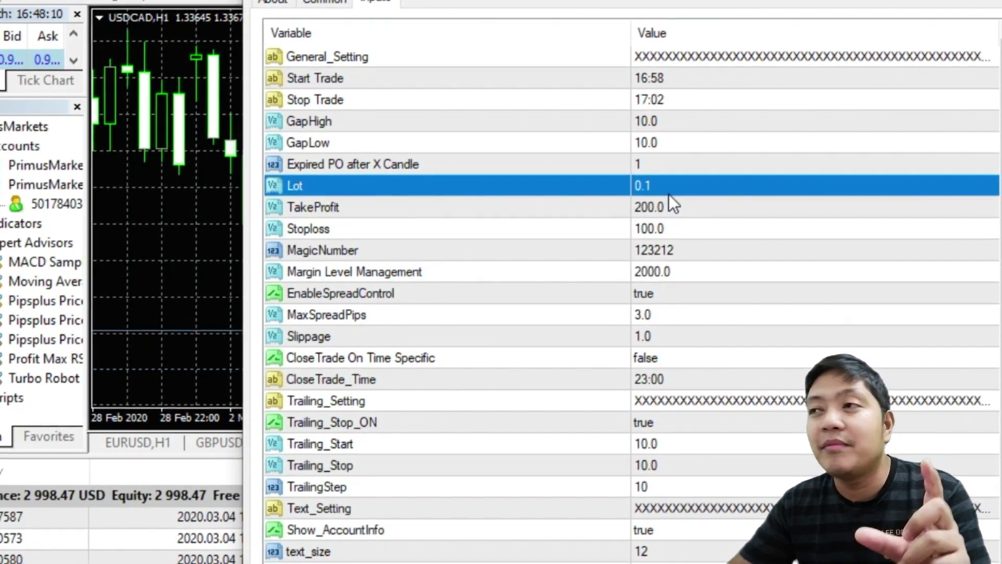
{"action": "left_click", "coordinate": [662, 206]}
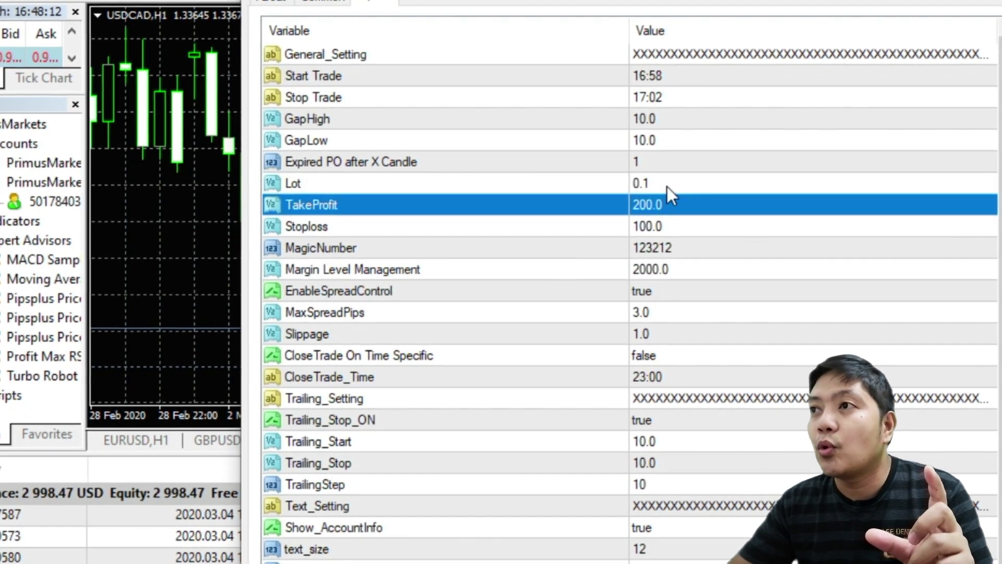
{"action": "left_click", "coordinate": [667, 189]}
{"action": "left_click", "coordinate": [680, 223]}
{"action": "left_click", "coordinate": [675, 184]}
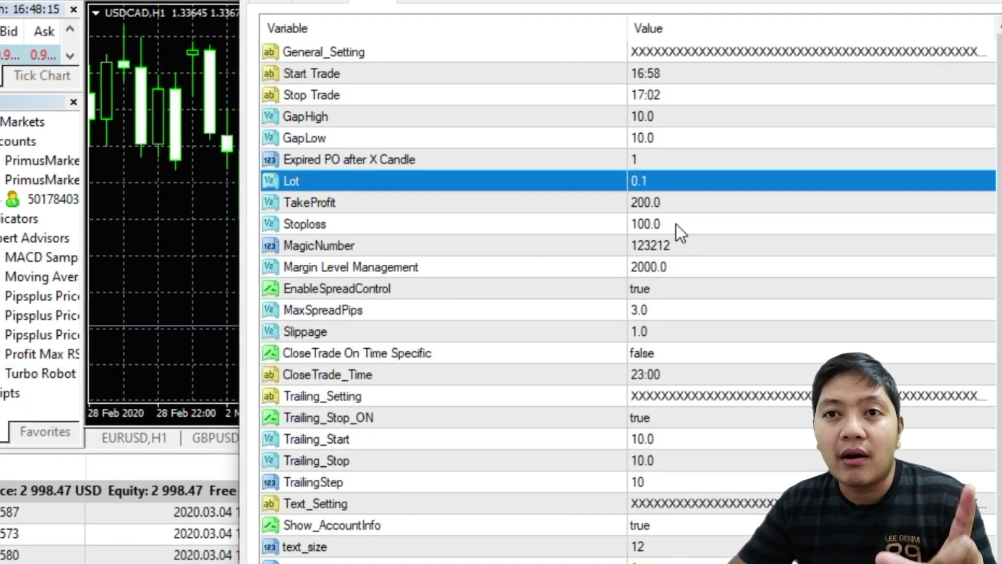
{"action": "left_click", "coordinate": [675, 225]}
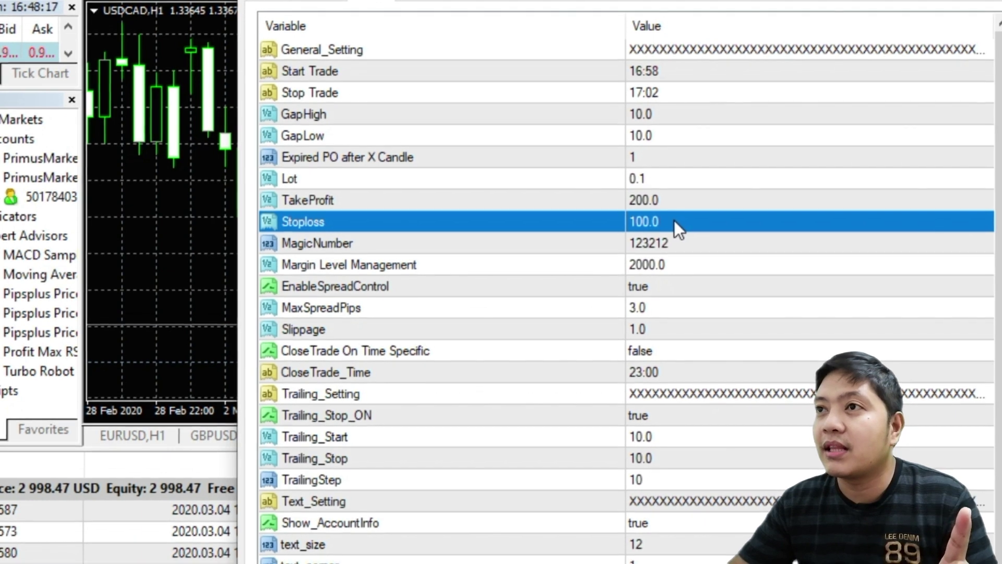
{"action": "left_click", "coordinate": [666, 201]}
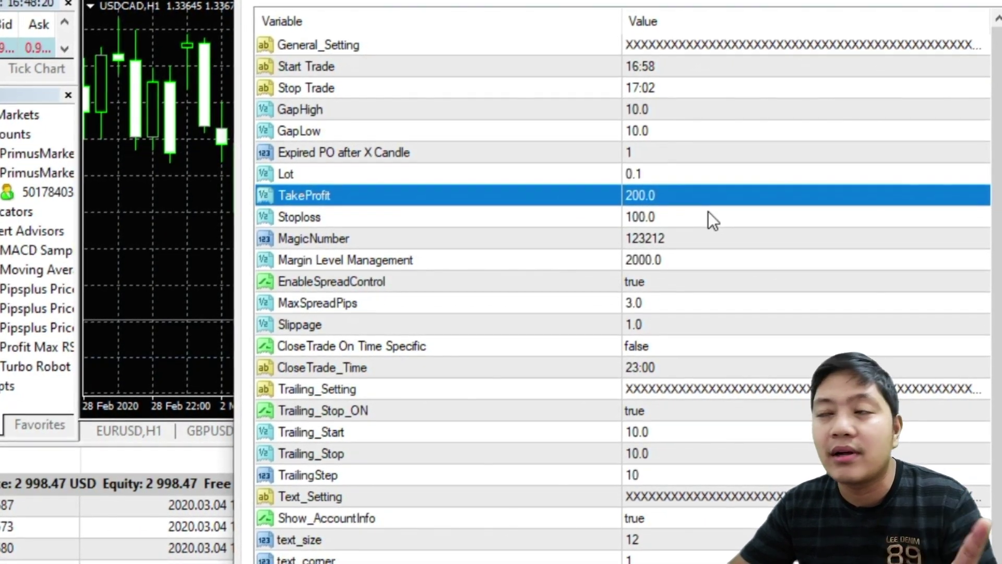
Step: Re-enter the Lot value as 1.0 and commit it
{"action": "double_click", "coordinate": [666, 174]}
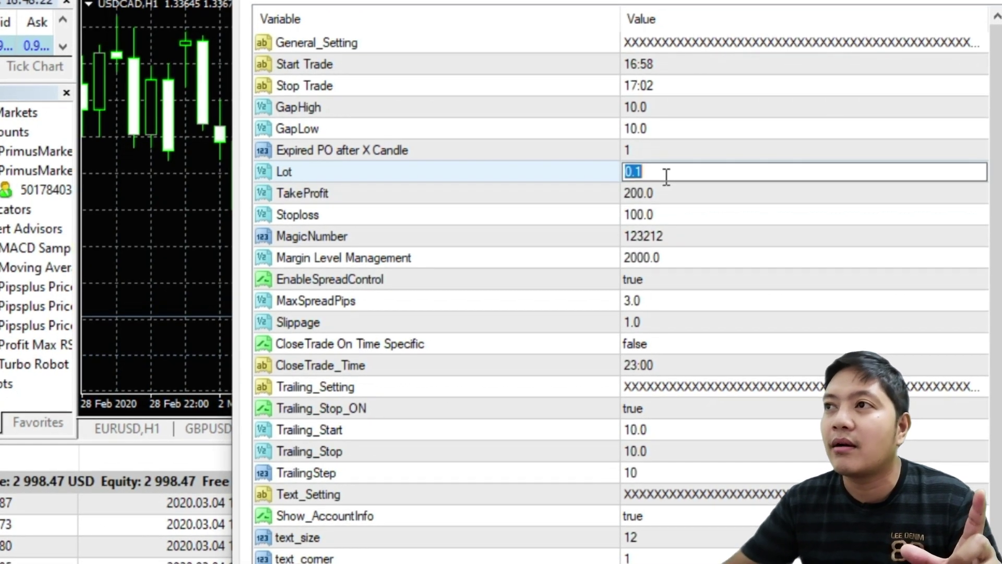
{"action": "type", "text": "1"}
{"action": "left_click", "coordinate": [799, 277]}
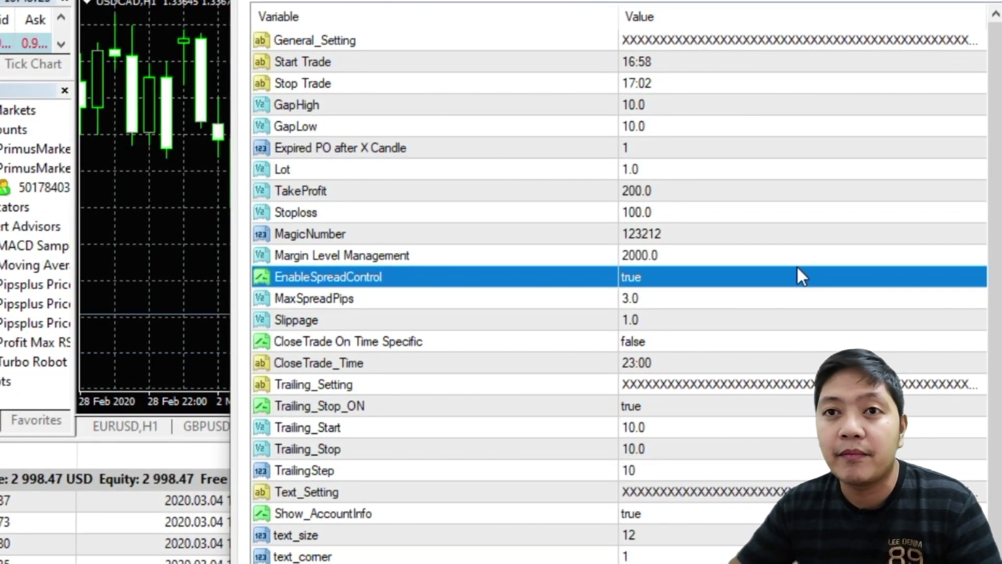
{"action": "scroll", "coordinate": [817, 281], "scroll_direction": "down", "scroll_amount": 1}
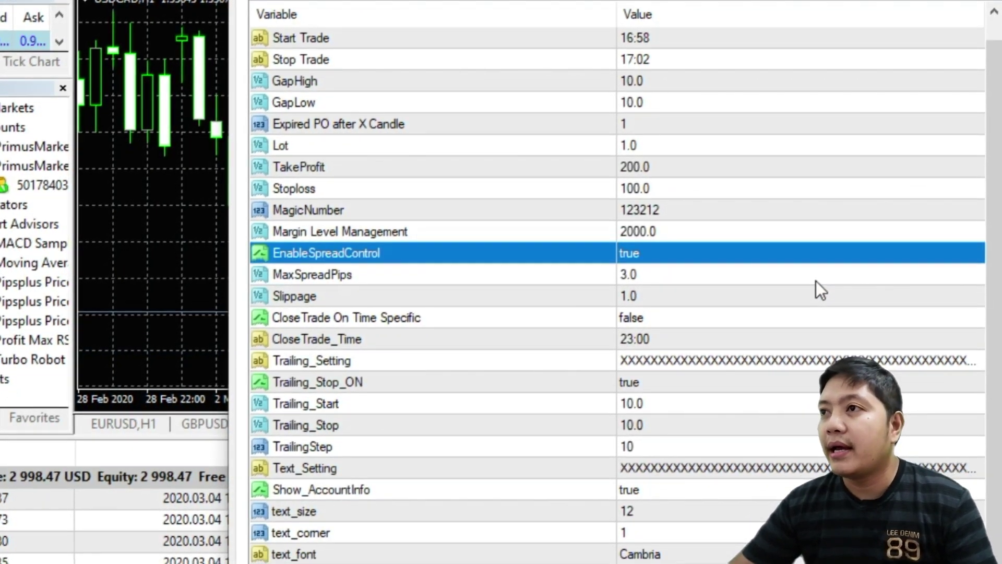
{"action": "scroll", "coordinate": [817, 281], "scroll_direction": "up", "scroll_amount": 1}
{"action": "left_click", "coordinate": [659, 255]}
{"action": "left_click", "coordinate": [649, 254]}
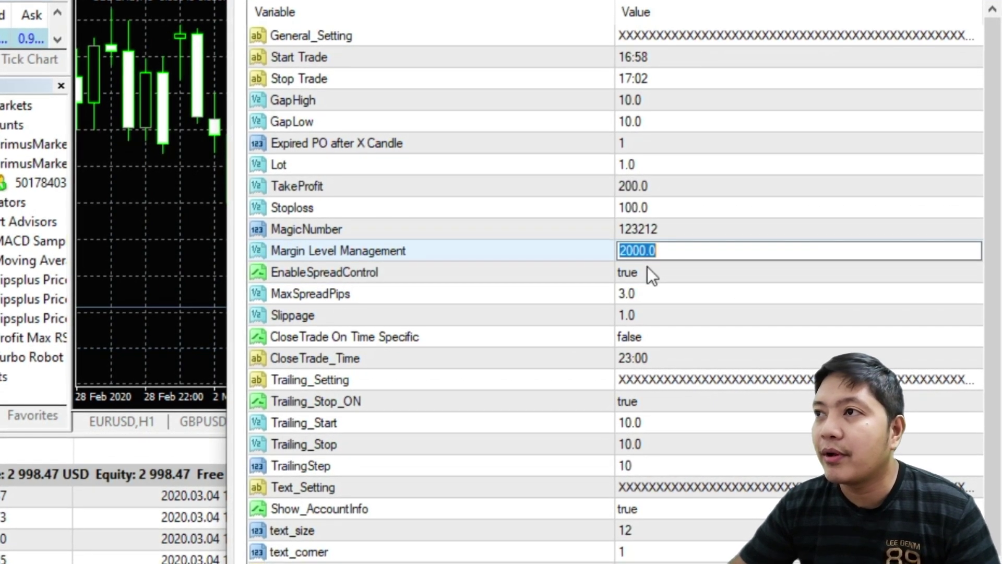
{"action": "key", "text": "Down"}
{"action": "key", "text": "Down"}
{"action": "key", "text": "Up"}
{"action": "key", "text": "Up"}
{"action": "key", "text": "Down"}
{"action": "key", "text": "Up"}
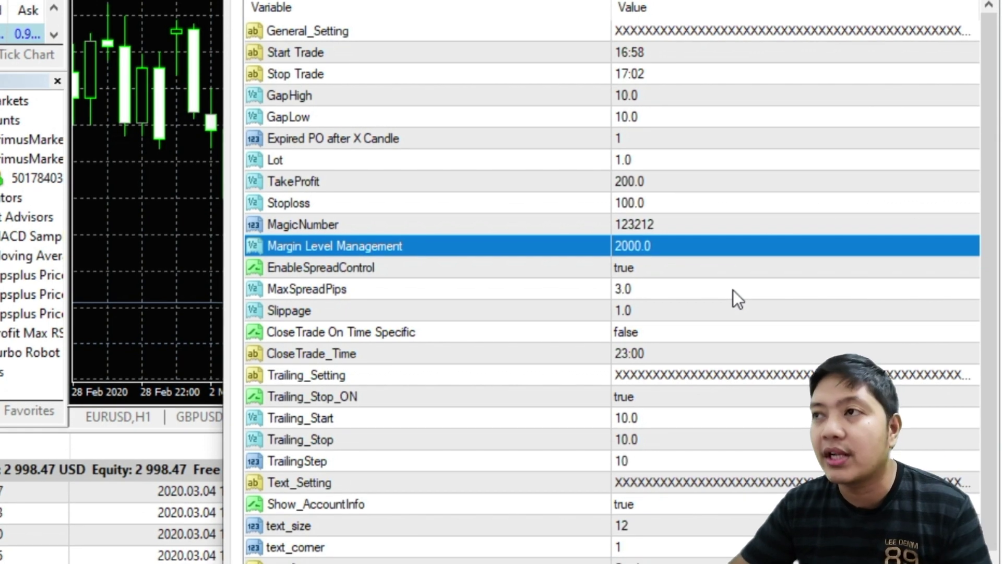
{"action": "left_click", "coordinate": [711, 308]}
{"action": "scroll", "coordinate": [711, 308], "scroll_direction": "down", "scroll_amount": 1}
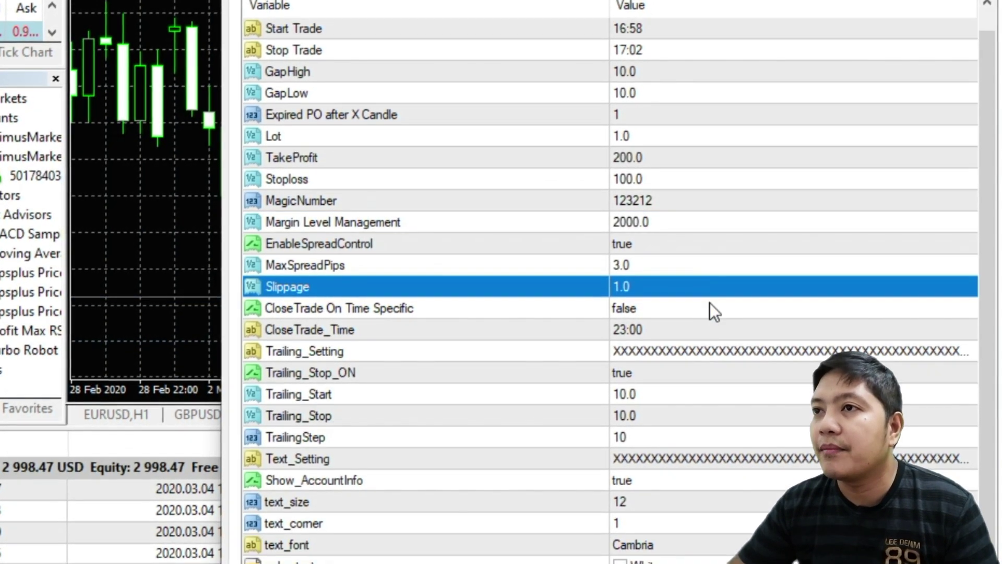
{"action": "left_click", "coordinate": [676, 265]}
{"action": "key", "text": "Down"}
{"action": "key", "text": "Down"}
{"action": "key", "text": "Up"}
{"action": "key", "text": "Up"}
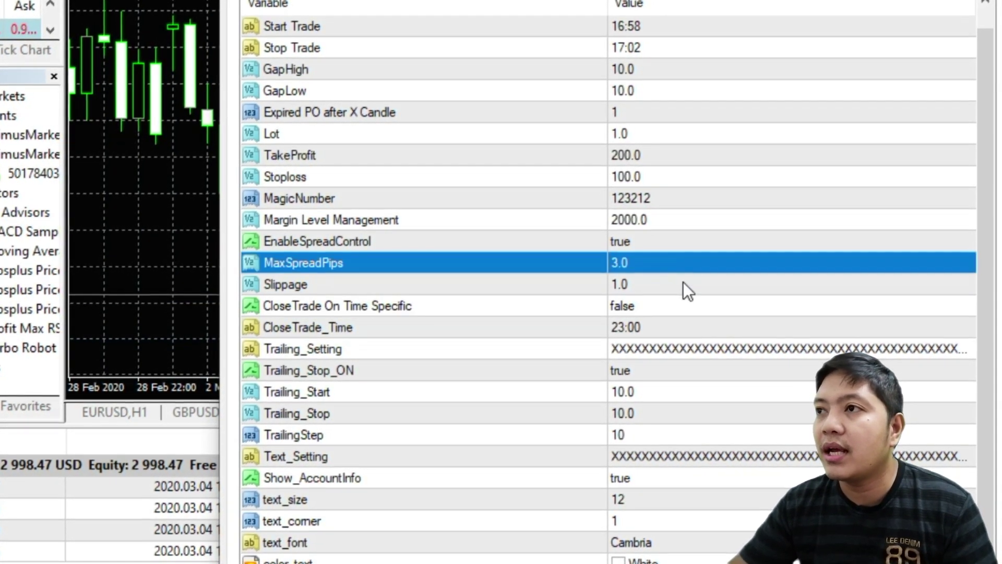
{"action": "key", "text": "Down"}
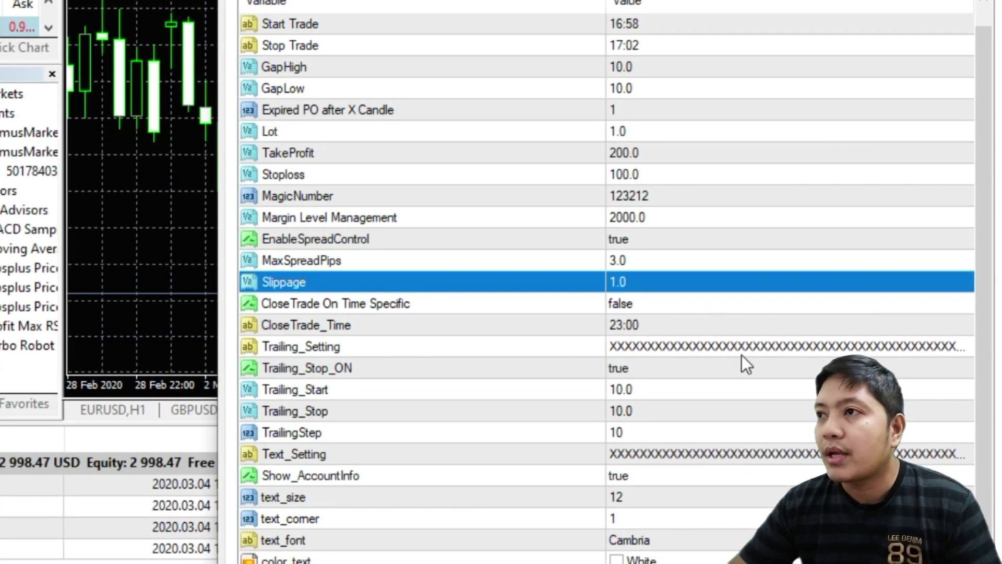
{"action": "key", "text": "Down"}
{"action": "key", "text": "Down"}
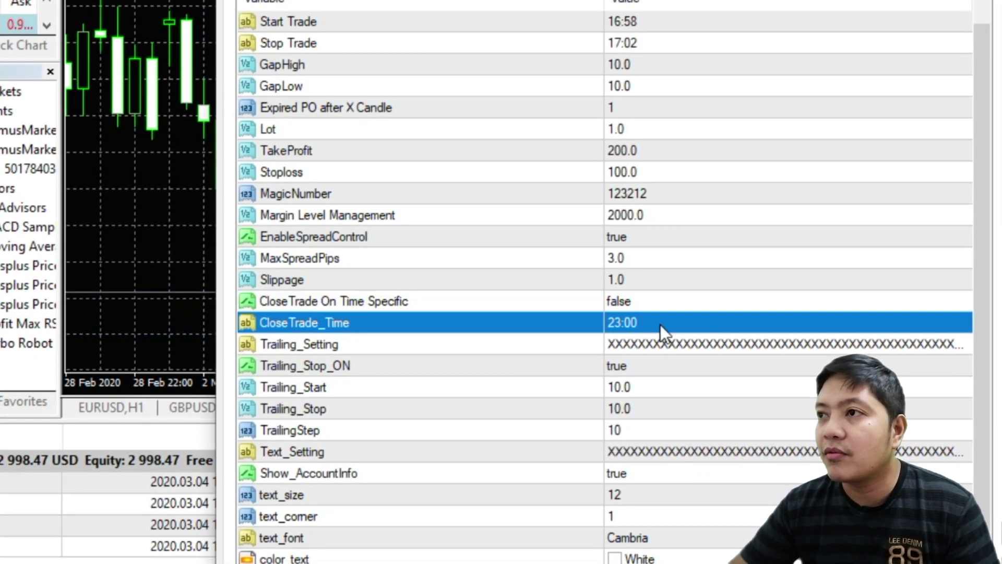
{"action": "key", "text": "Up"}
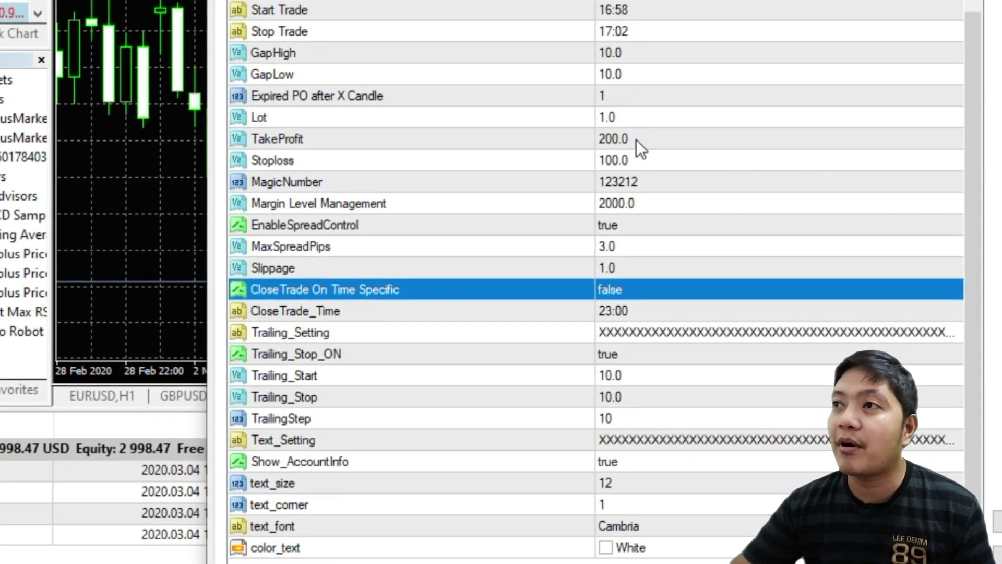
{"action": "left_click", "coordinate": [681, 157]}
{"action": "left_click", "coordinate": [678, 137]}
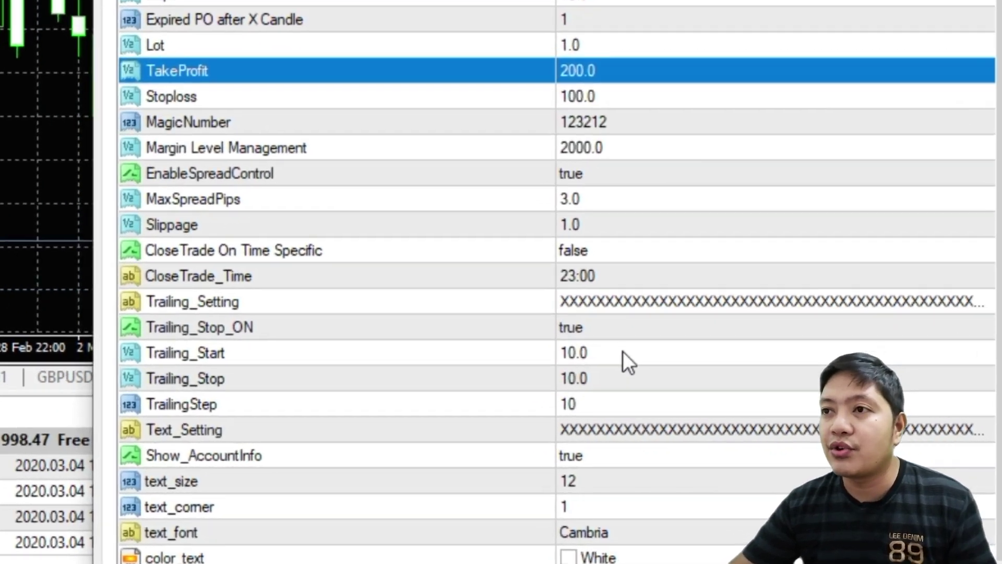
{"action": "left_click", "coordinate": [625, 354]}
{"action": "left_click", "coordinate": [622, 380]}
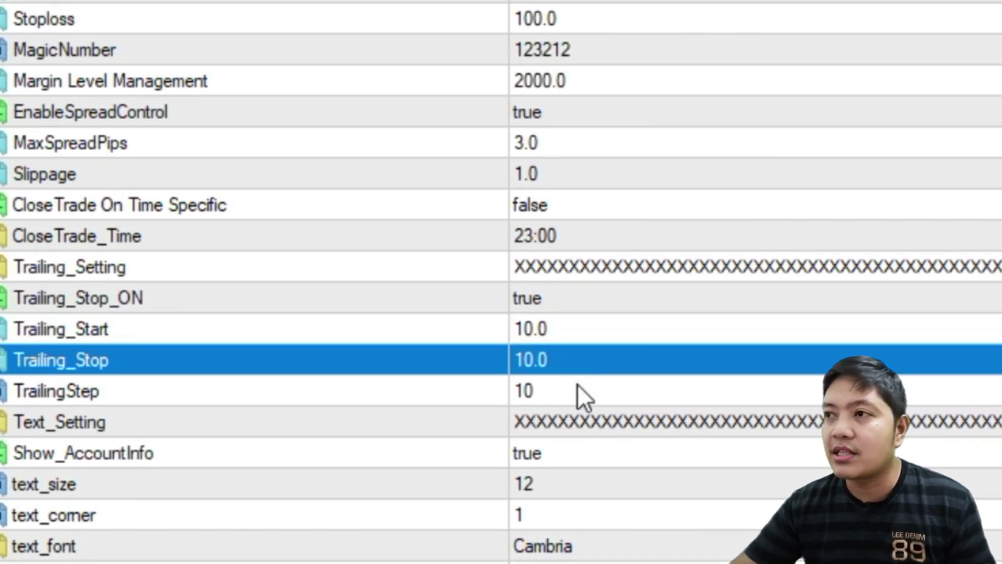
{"action": "left_click", "coordinate": [573, 394]}
{"action": "left_click", "coordinate": [566, 336]}
{"action": "left_click", "coordinate": [569, 365]}
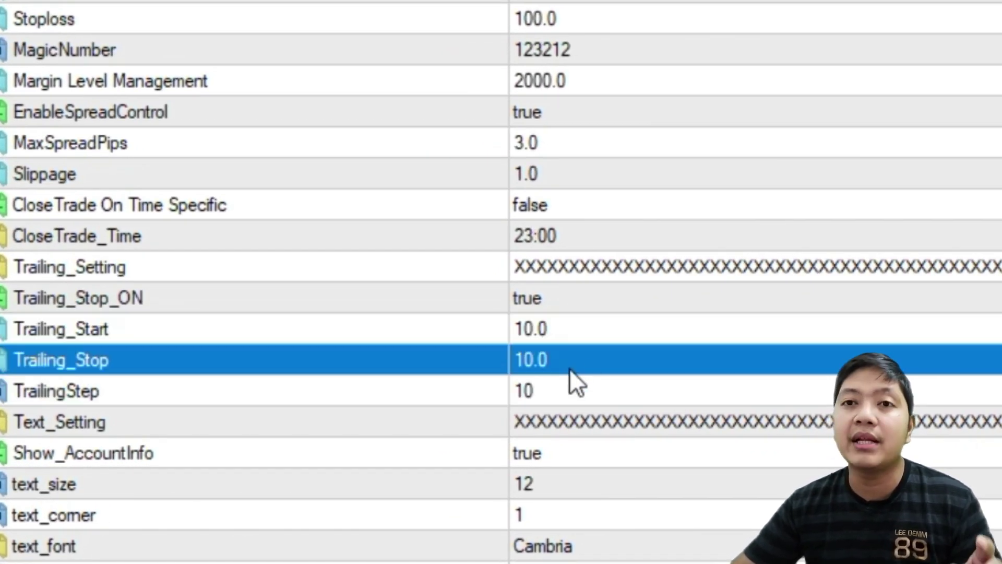
{"action": "left_click", "coordinate": [584, 329]}
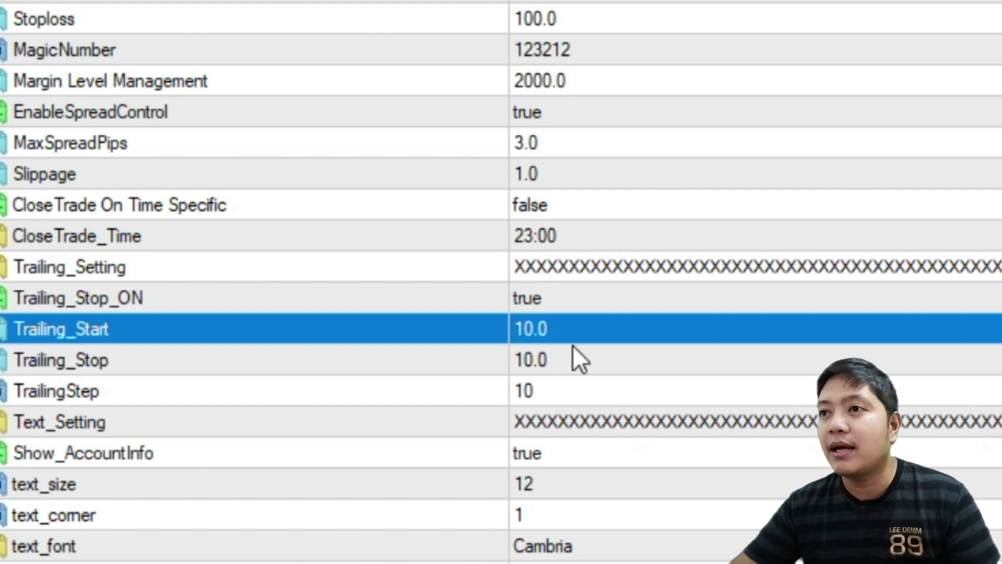
{"action": "left_click", "coordinate": [574, 368]}
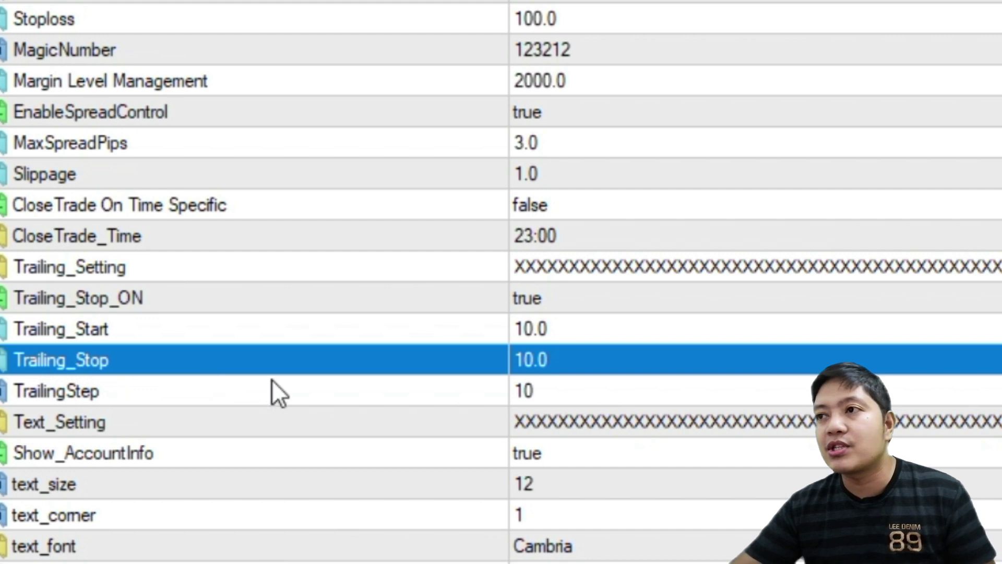
{"action": "key", "text": "Up"}
{"action": "key", "text": "Down"}
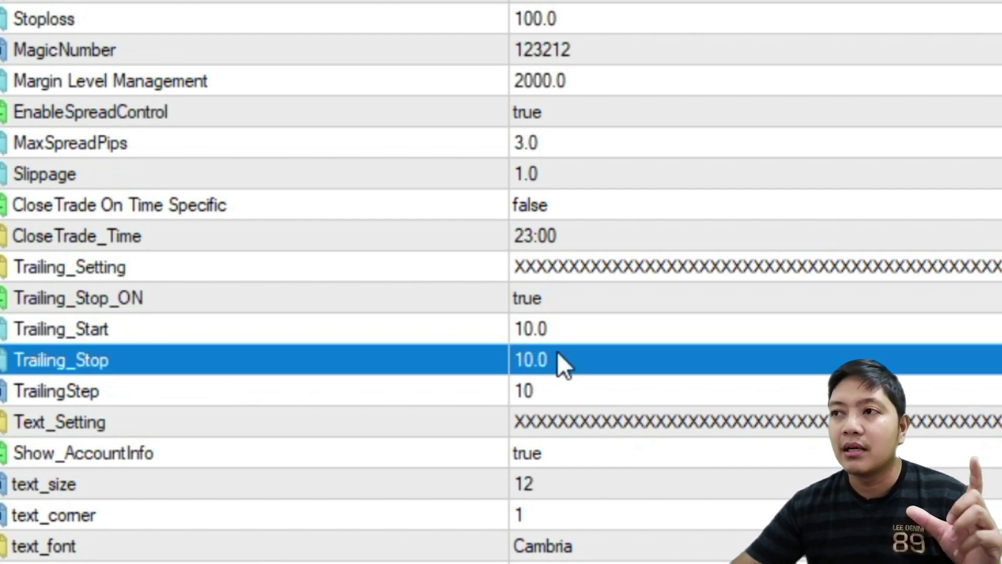
{"action": "key", "text": "Up"}
{"action": "key", "text": "Down"}
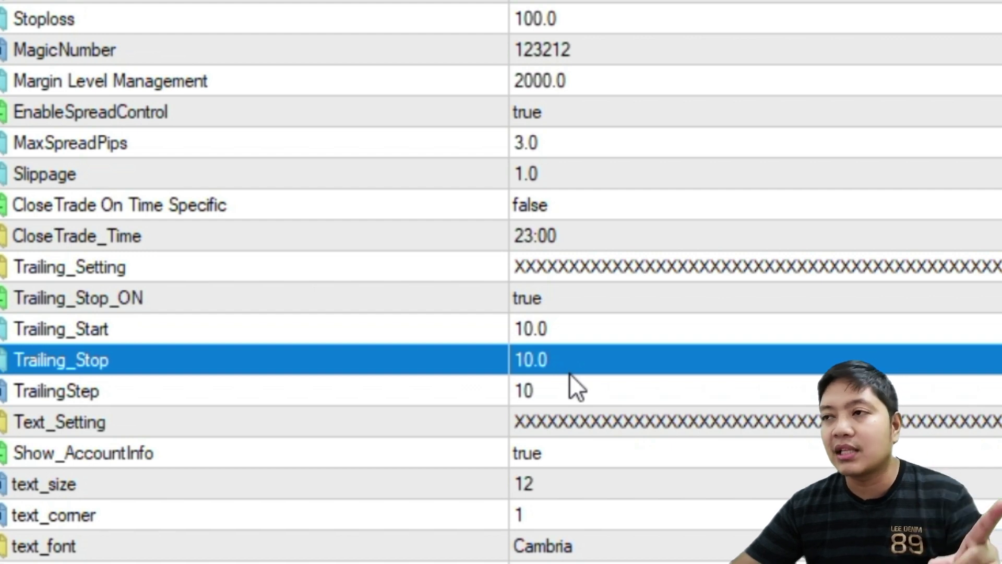
{"action": "key", "text": "Down"}
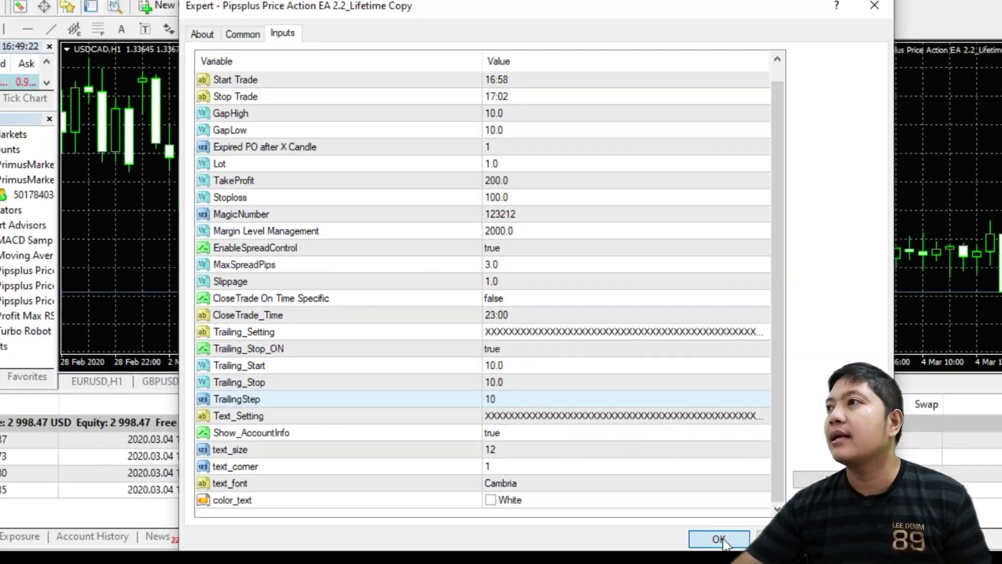
Step: Apply the new inputs so Pipsplus Price Action EA 2.2 runs on the USDCAD H1 chart
{"action": "left_click", "coordinate": [720, 540]}
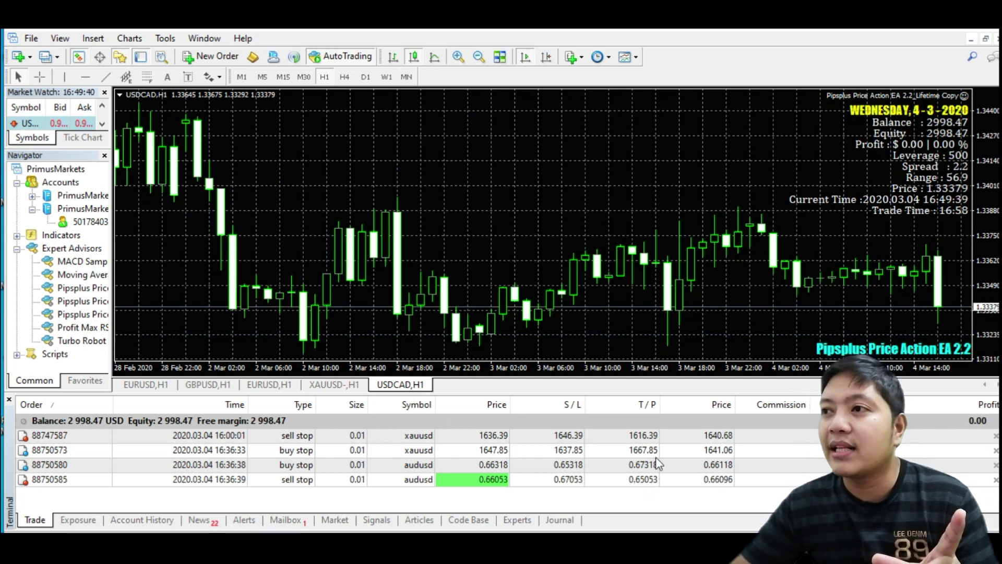
{"action": "left_click", "coordinate": [618, 466]}
{"action": "left_click", "coordinate": [543, 477]}
{"action": "left_click", "coordinate": [532, 465]}
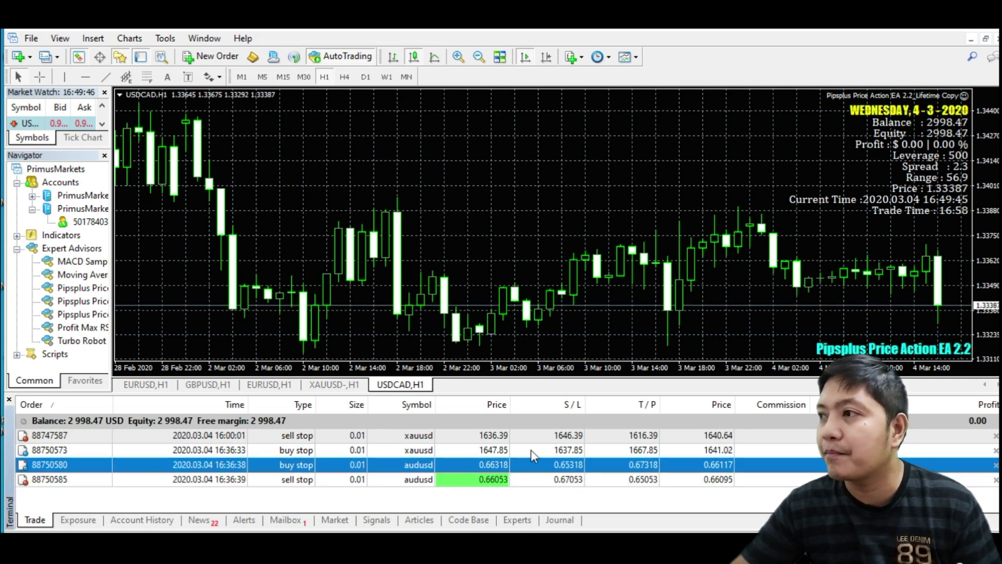
{"action": "left_click", "coordinate": [531, 449]}
{"action": "left_click", "coordinate": [535, 464]}
{"action": "left_click", "coordinate": [536, 437]}
{"action": "left_click", "coordinate": [539, 449]}
{"action": "left_click", "coordinate": [545, 466]}
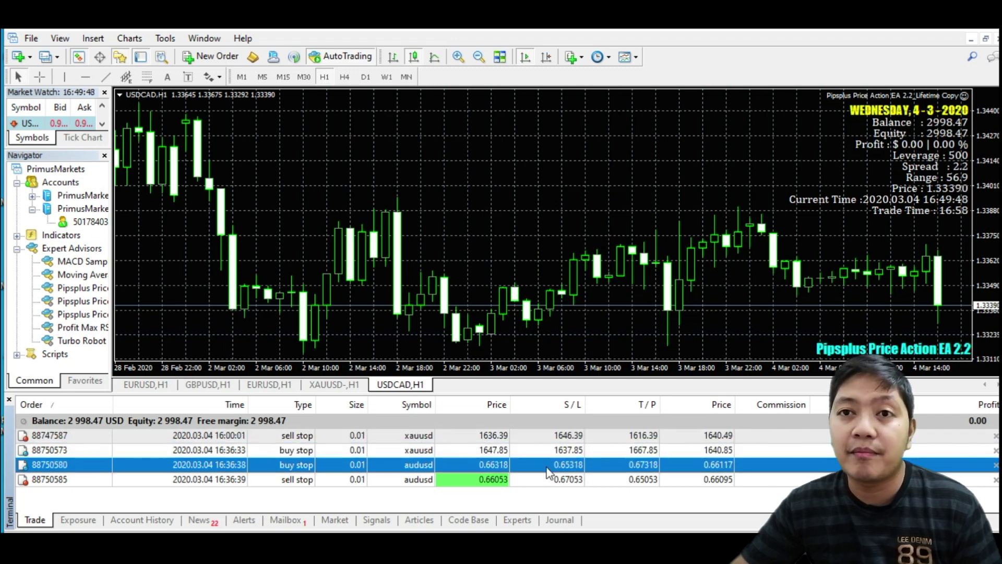
{"action": "left_click", "coordinate": [544, 481]}
{"action": "left_click", "coordinate": [545, 465]}
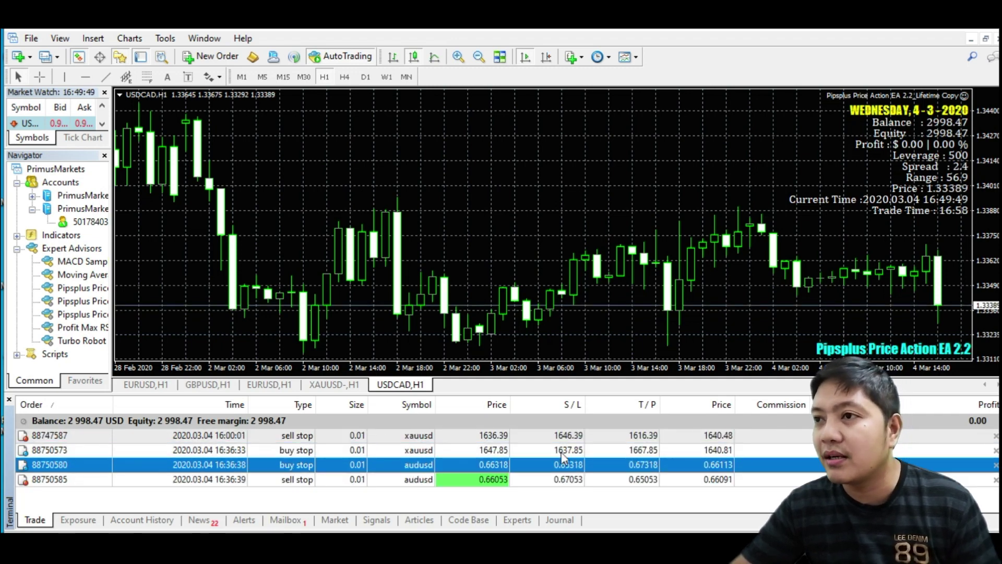
{"action": "left_click", "coordinate": [527, 450]}
{"action": "left_click", "coordinate": [511, 435]}
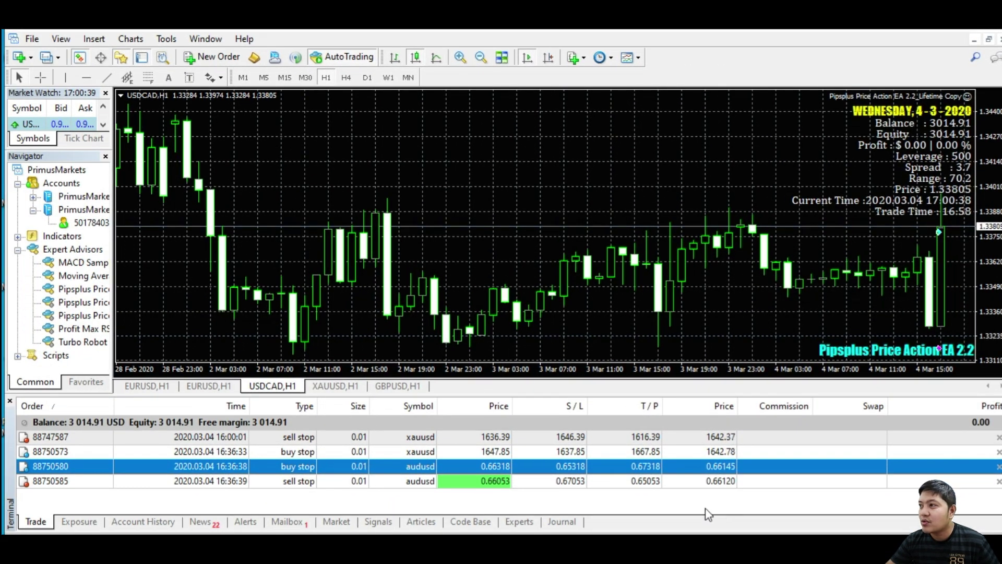
Step: Show the account history and select the closed 1.00-lot USDCAD buy with 16.44 profit
{"action": "left_click", "coordinate": [119, 526]}
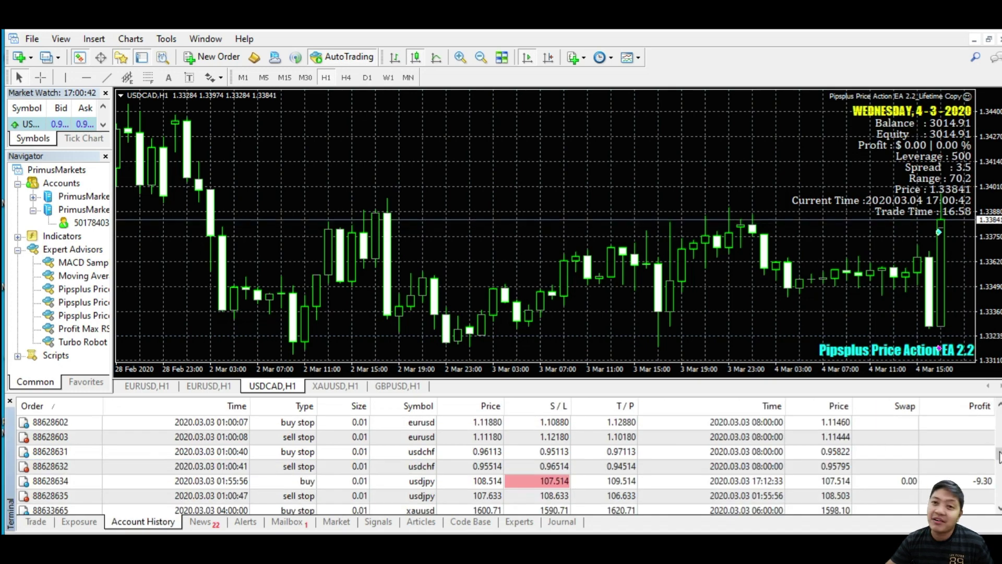
{"action": "left_click", "coordinate": [209, 481]}
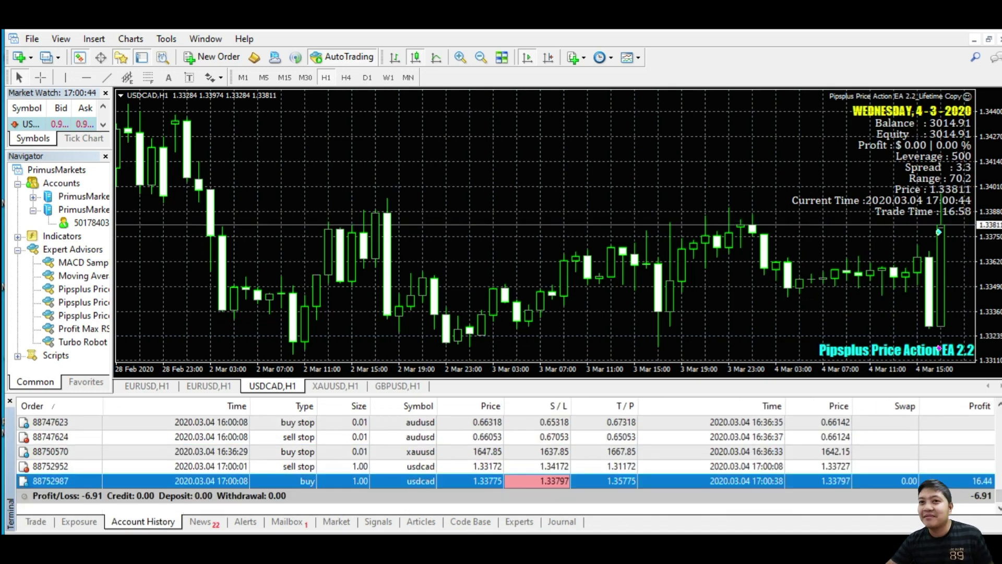